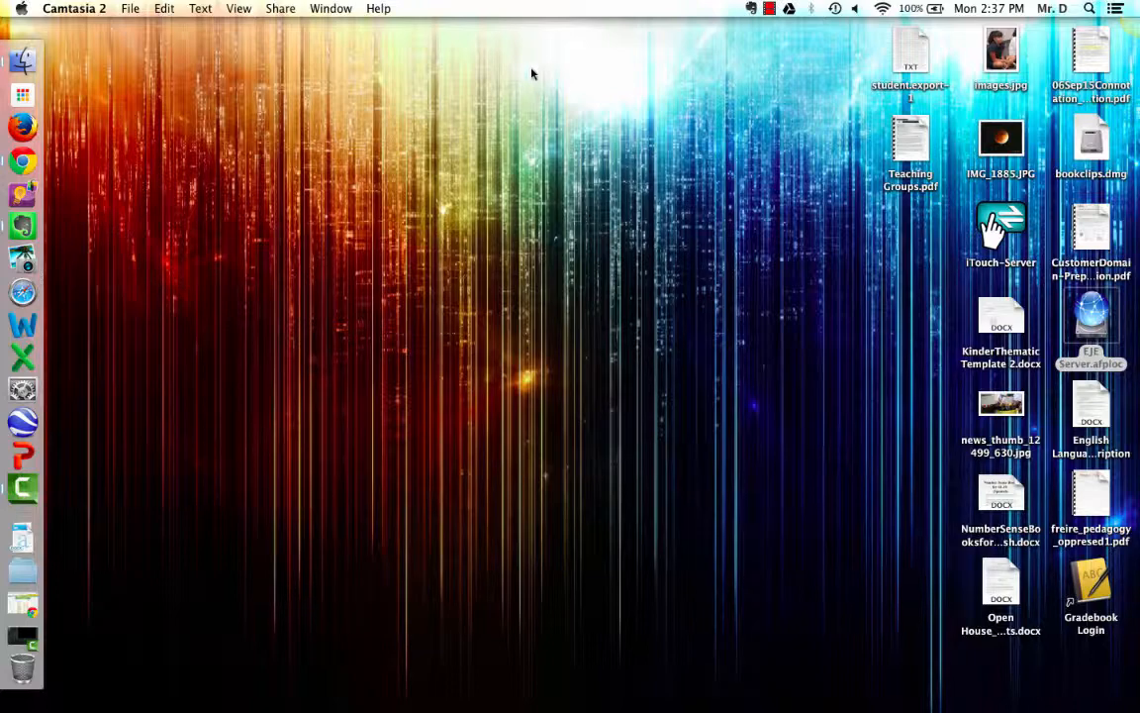
Switch to Chrome and open the My Lessons Activities report from Student Work in the Admin area.
{"action": "left_click", "coordinate": [27, 158]}
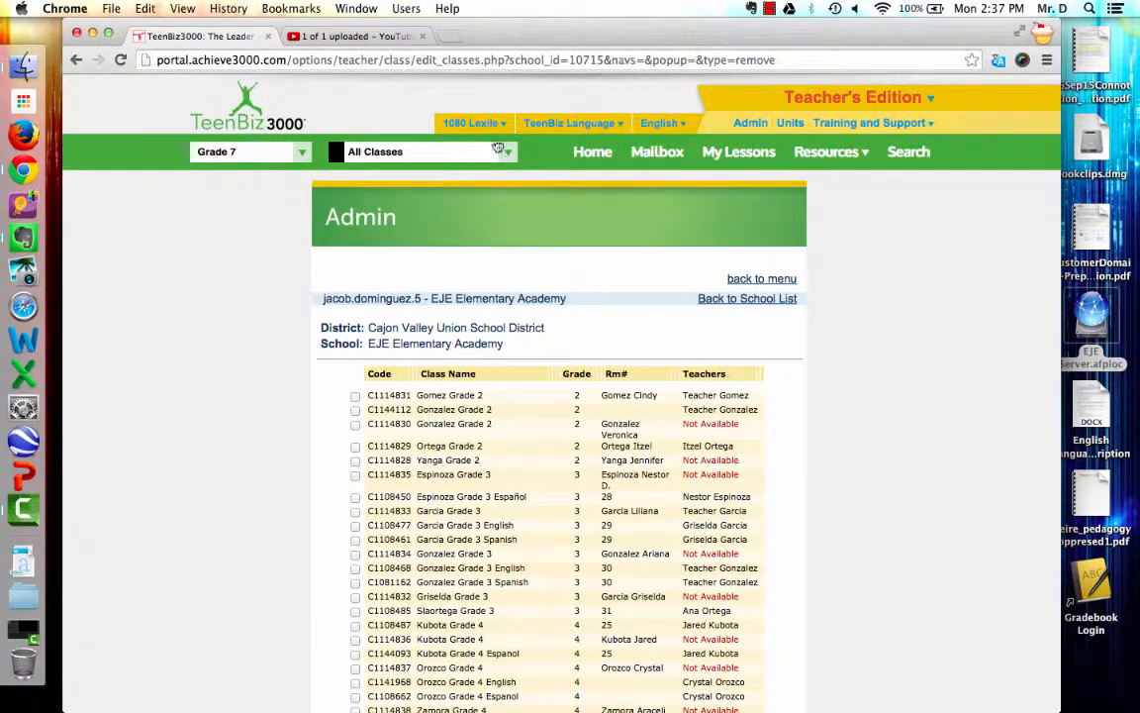
{"action": "left_click", "coordinate": [750, 124]}
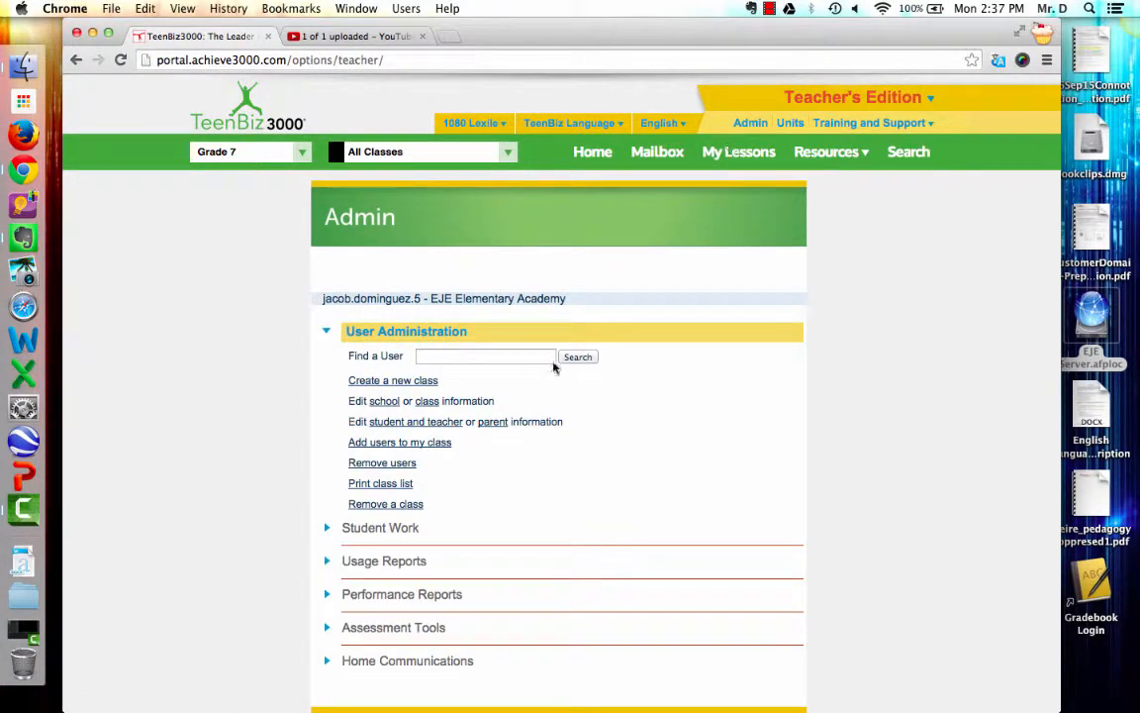
{"action": "left_click", "coordinate": [328, 335]}
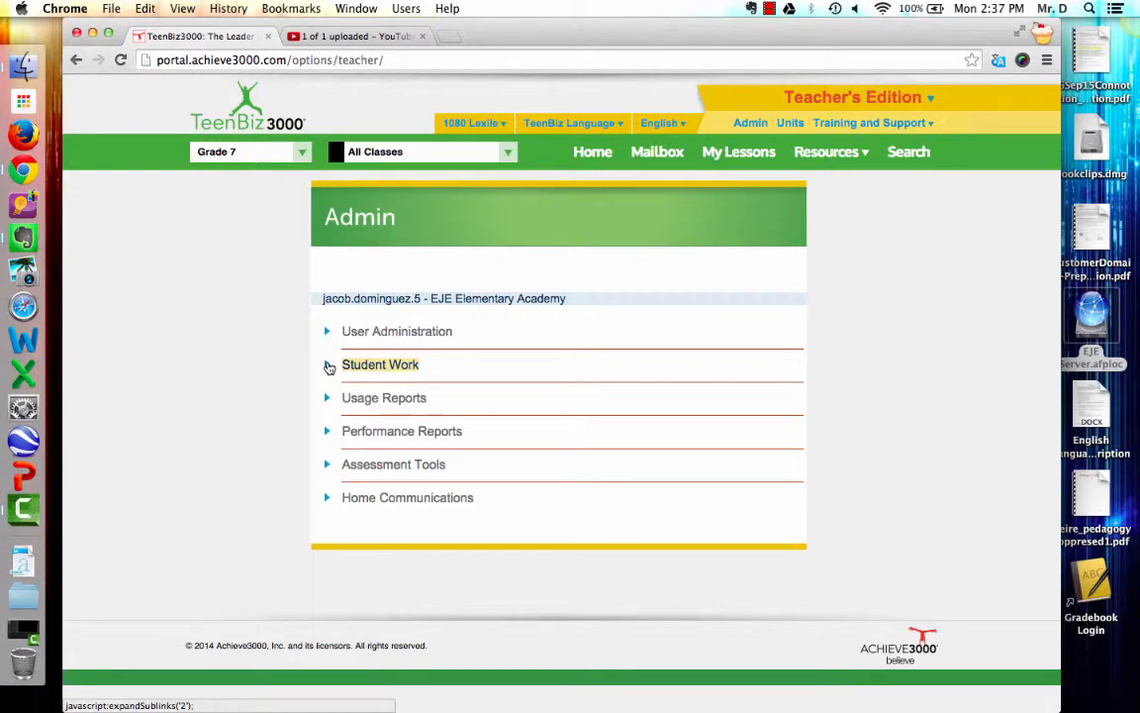
{"action": "left_click", "coordinate": [329, 367]}
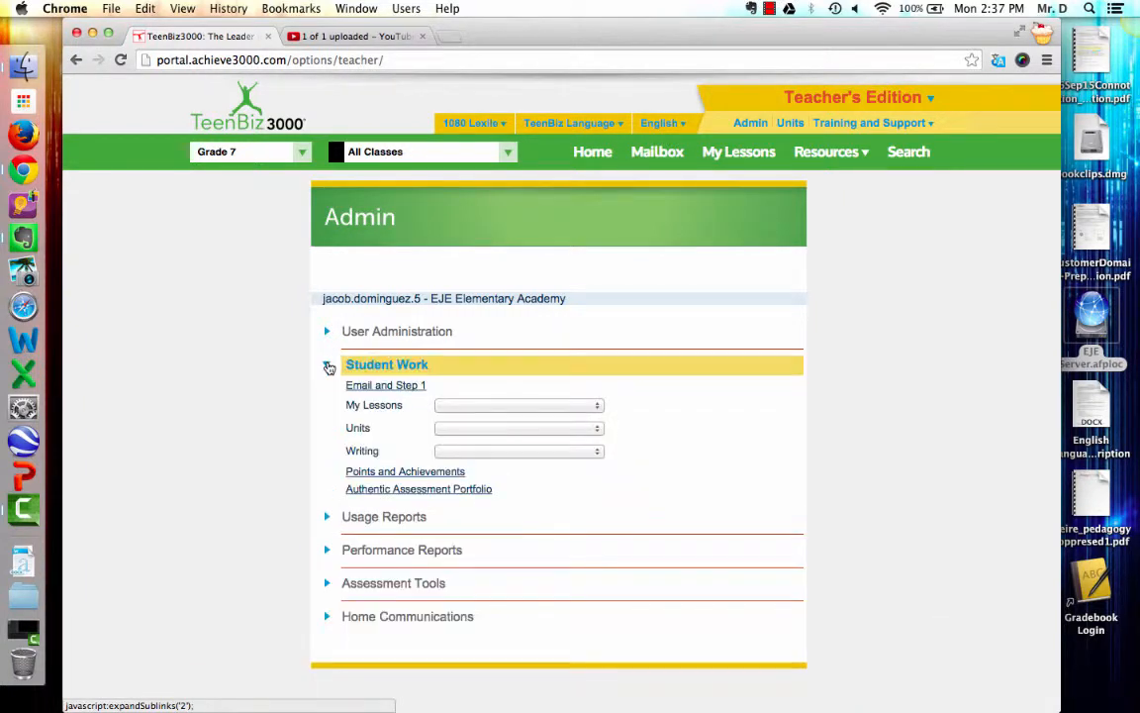
{"action": "left_click", "coordinate": [461, 407]}
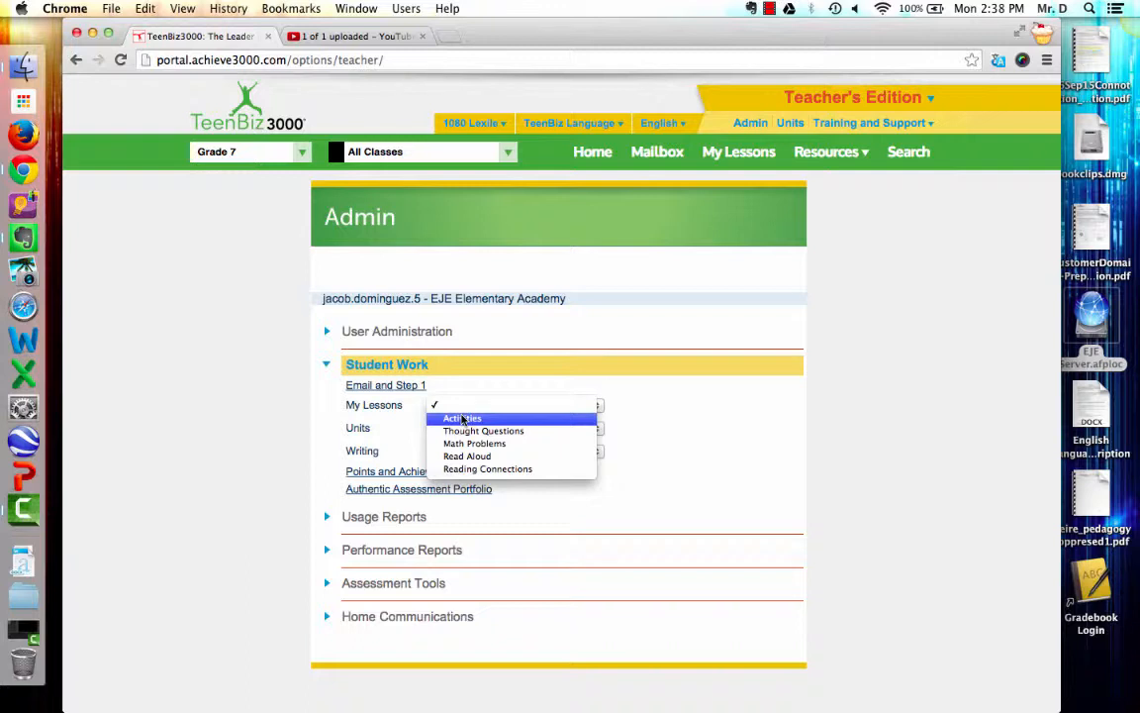
{"action": "left_click", "coordinate": [462, 419]}
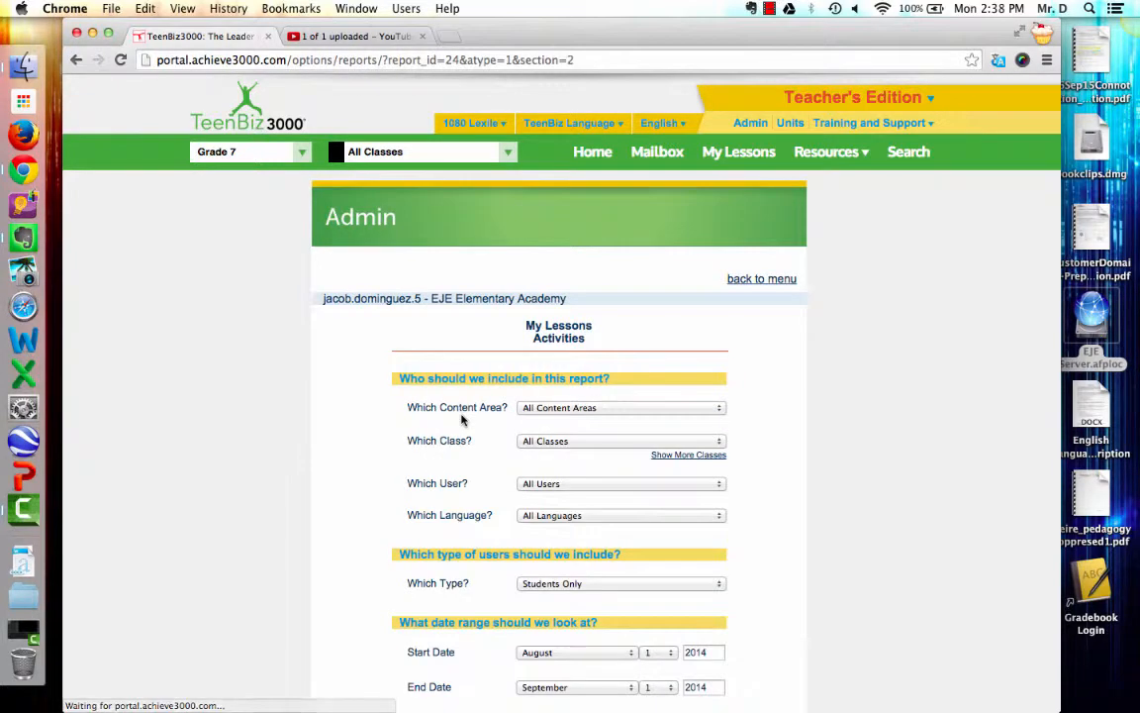
Set the report's class filter to the Español Room 17 class.
{"action": "scroll", "coordinate": [462, 420], "scroll_direction": "down", "scroll_amount": 5}
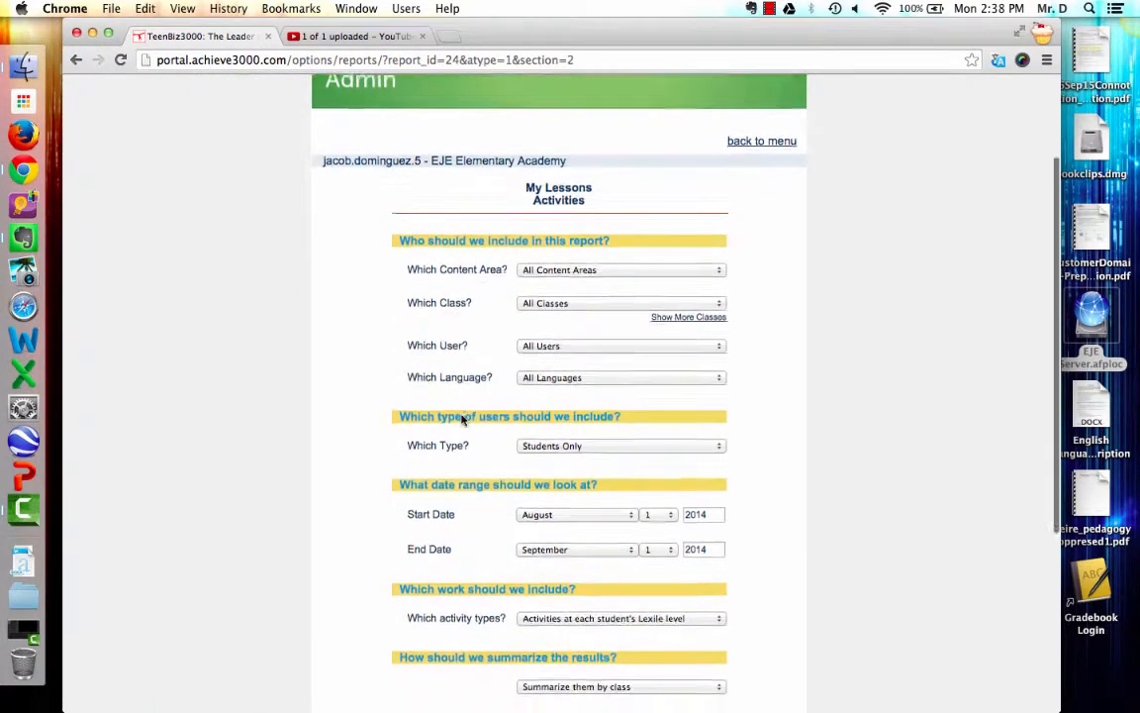
{"action": "scroll", "coordinate": [461, 419], "scroll_direction": "down", "scroll_amount": 3}
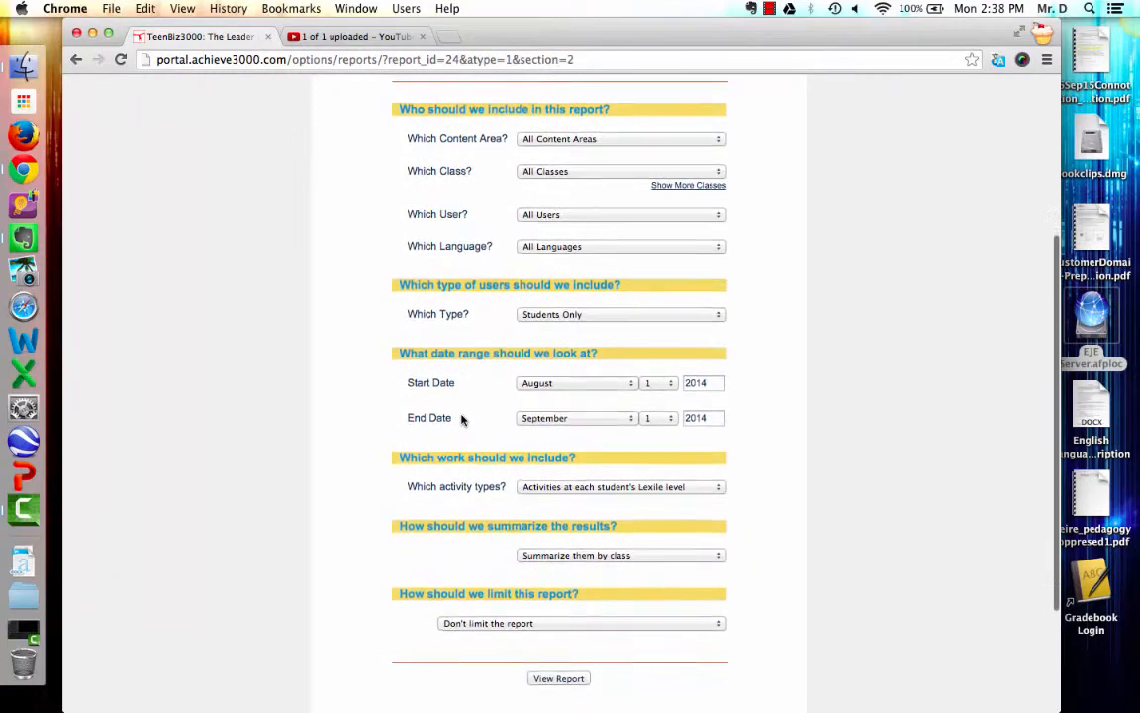
{"action": "scroll", "coordinate": [461, 420], "scroll_direction": "down", "scroll_amount": 1}
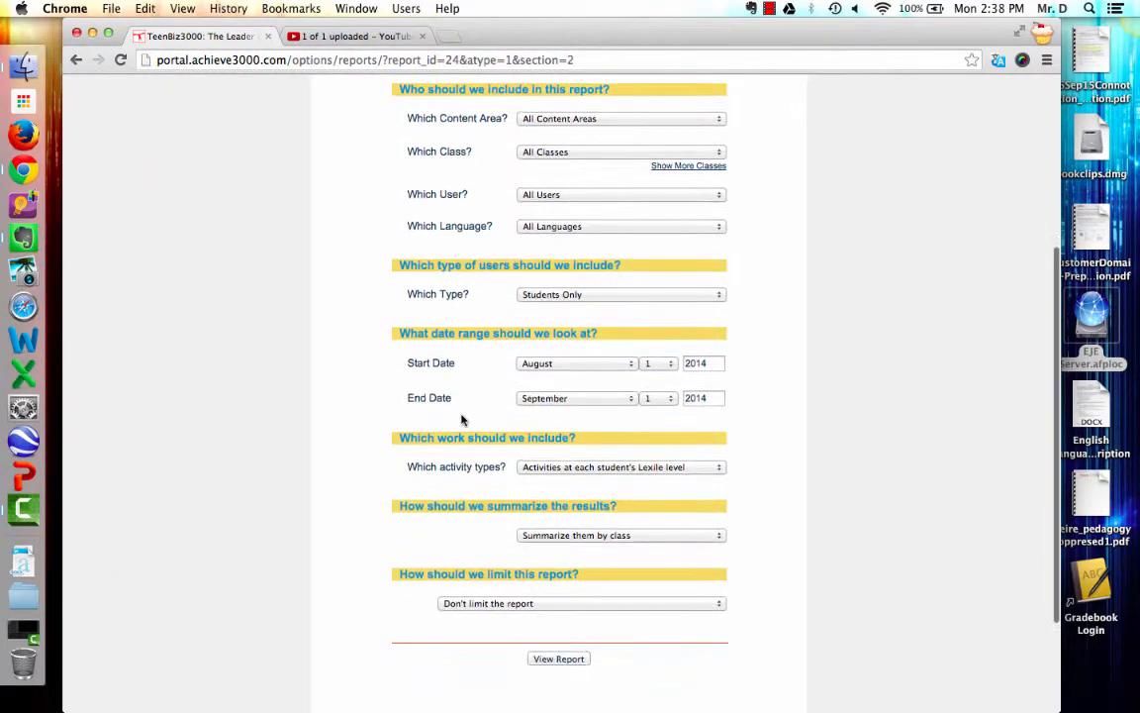
{"action": "left_click", "coordinate": [539, 155]}
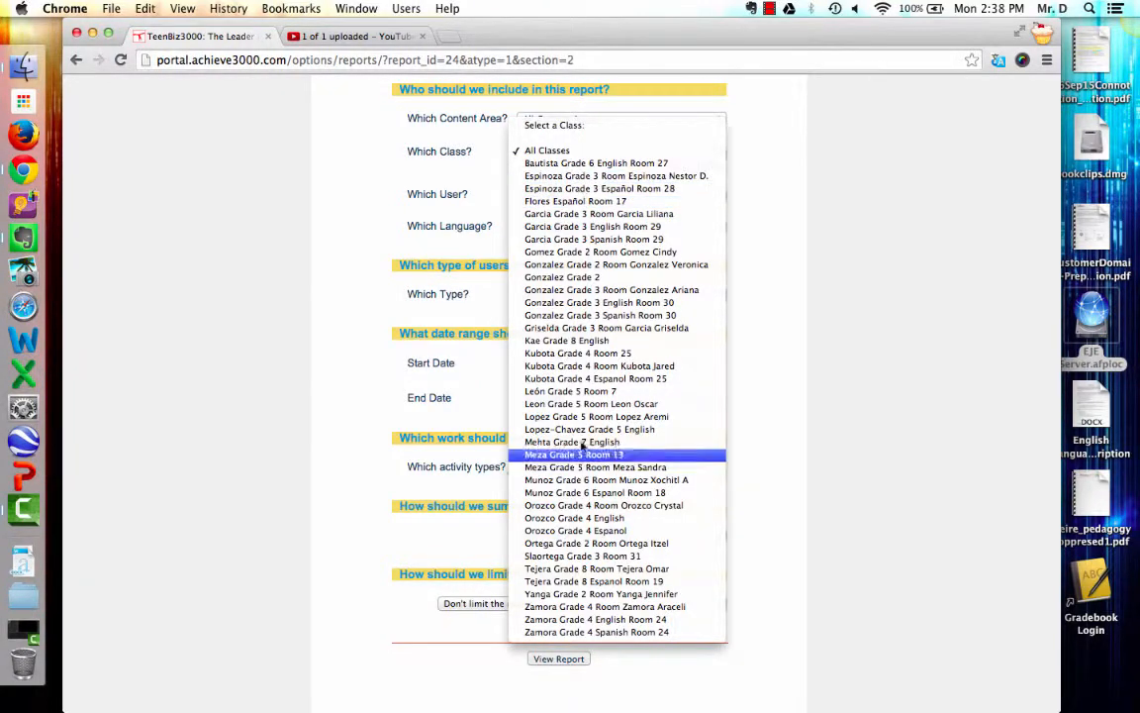
{"action": "left_click", "coordinate": [568, 202]}
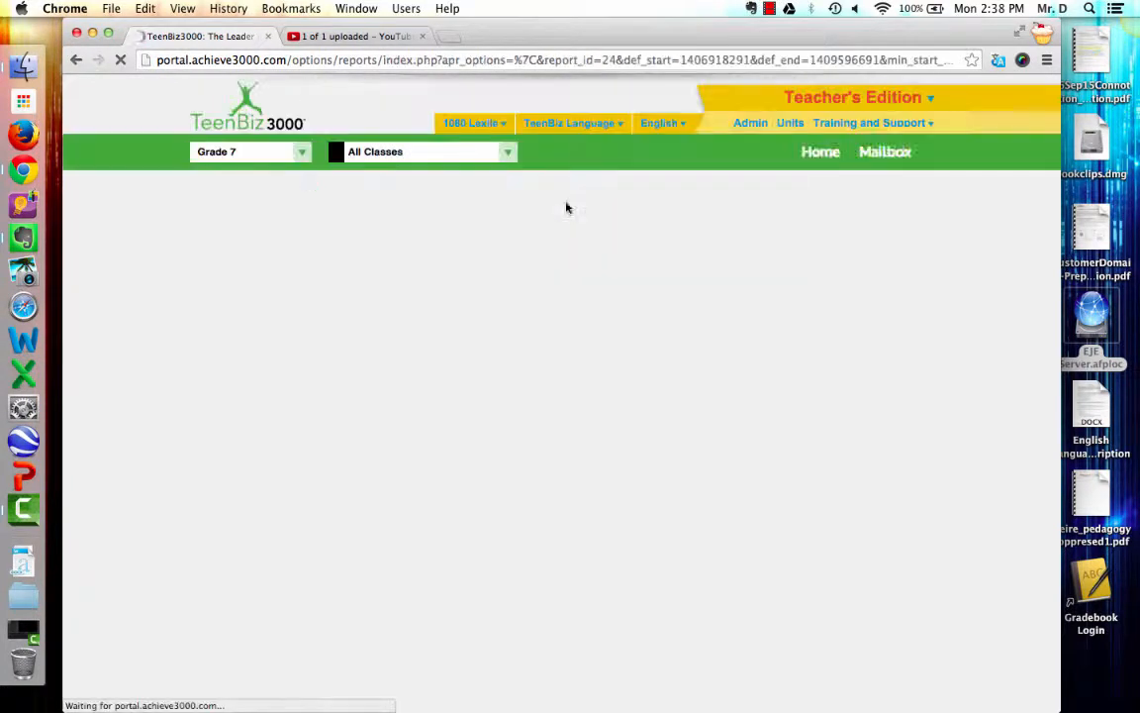
Examine the students available in the report's user filter, leaving All Users selected.
{"action": "scroll", "coordinate": [619, 318], "scroll_direction": "down", "scroll_amount": 5}
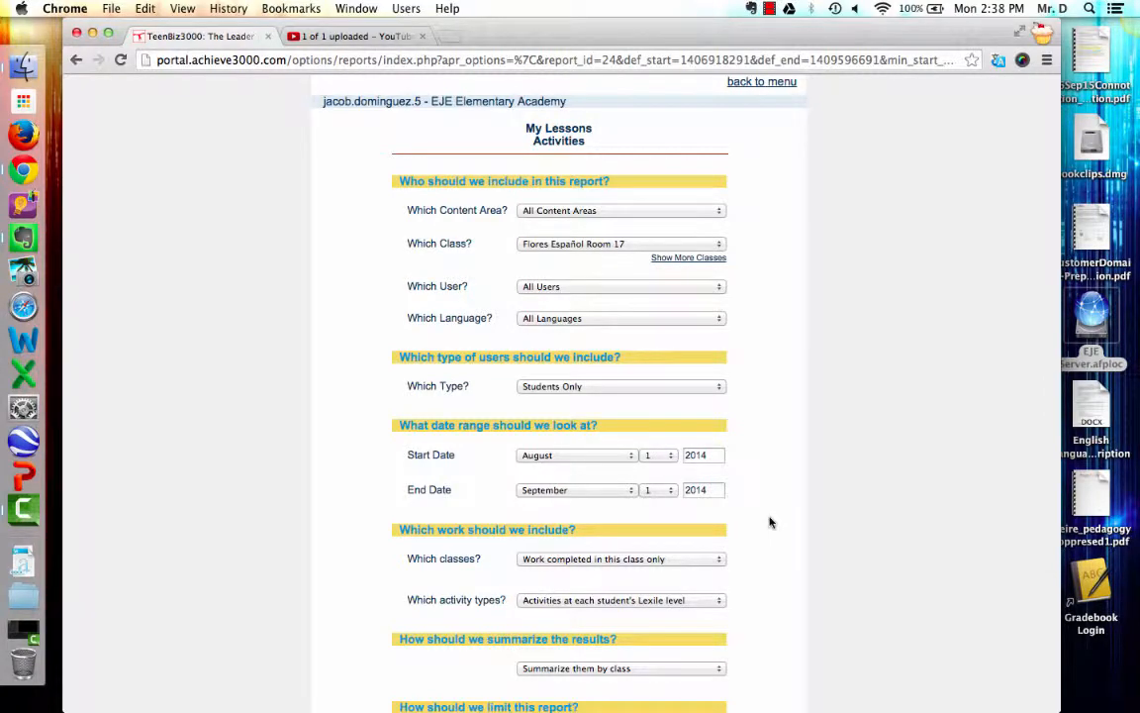
{"action": "scroll", "coordinate": [770, 522], "scroll_direction": "down", "scroll_amount": 1}
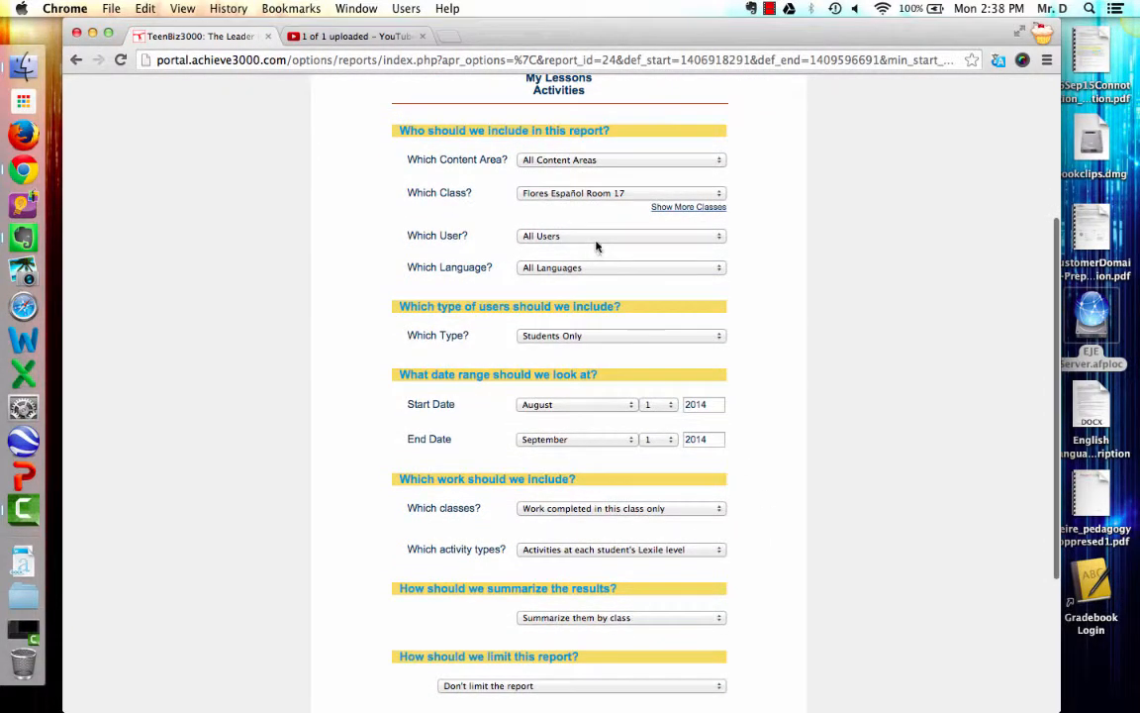
{"action": "left_click", "coordinate": [594, 238]}
{"action": "scroll", "coordinate": [611, 687], "scroll_direction": "down", "scroll_amount": 5}
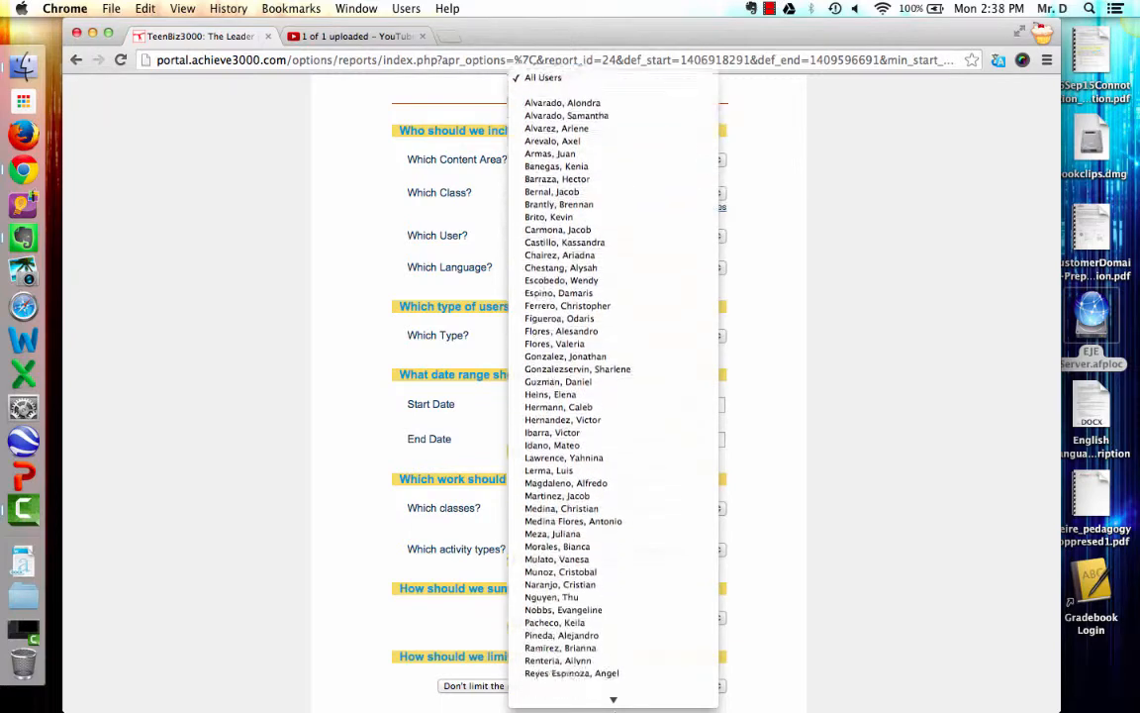
{"action": "left_click", "coordinate": [777, 444]}
{"action": "scroll", "coordinate": [778, 443], "scroll_direction": "down", "scroll_amount": 2}
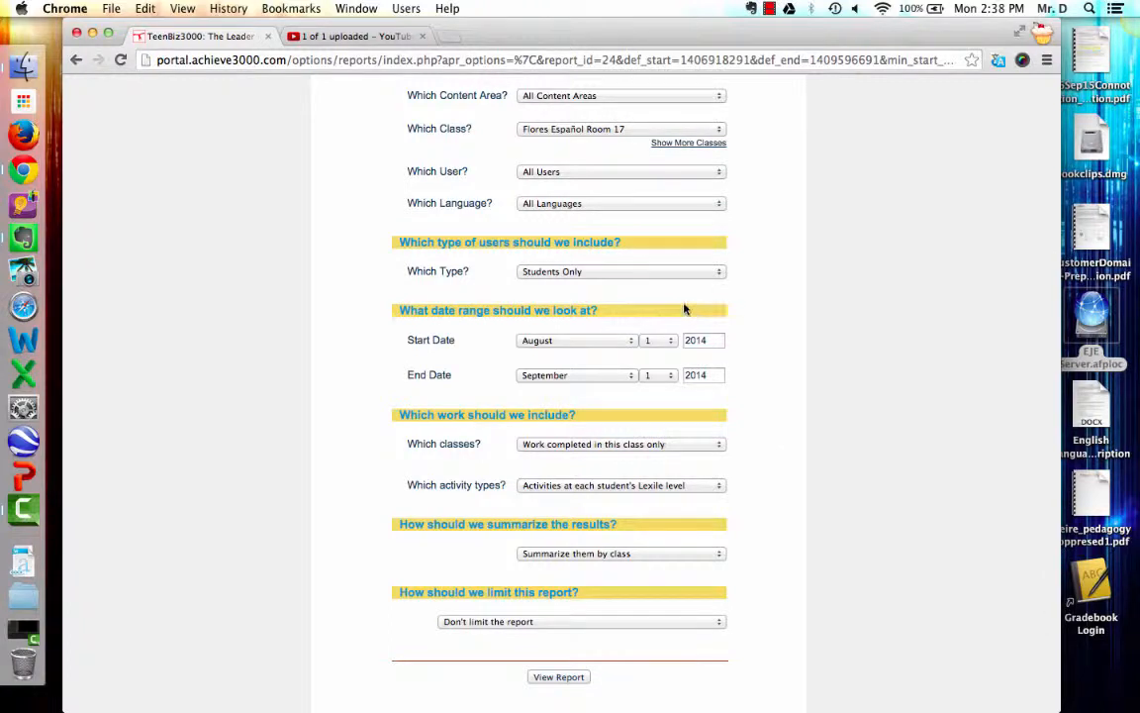
Set the report's start month to January and generate the activities report.
{"action": "left_click", "coordinate": [589, 345]}
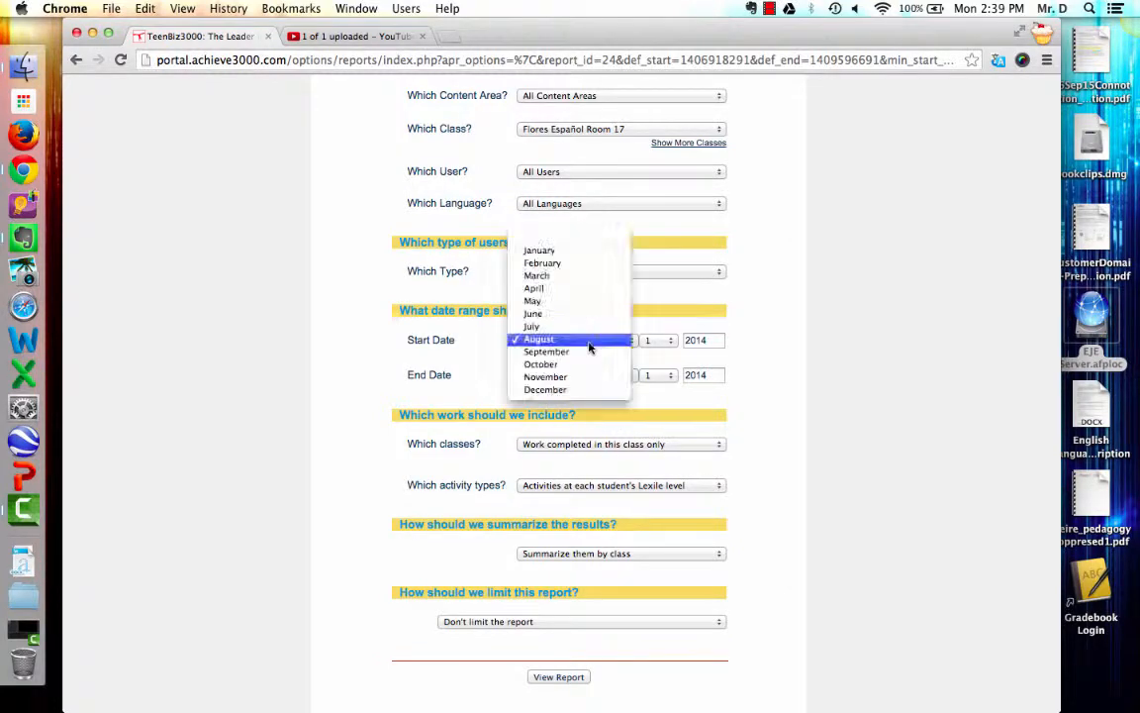
{"action": "left_click", "coordinate": [569, 253]}
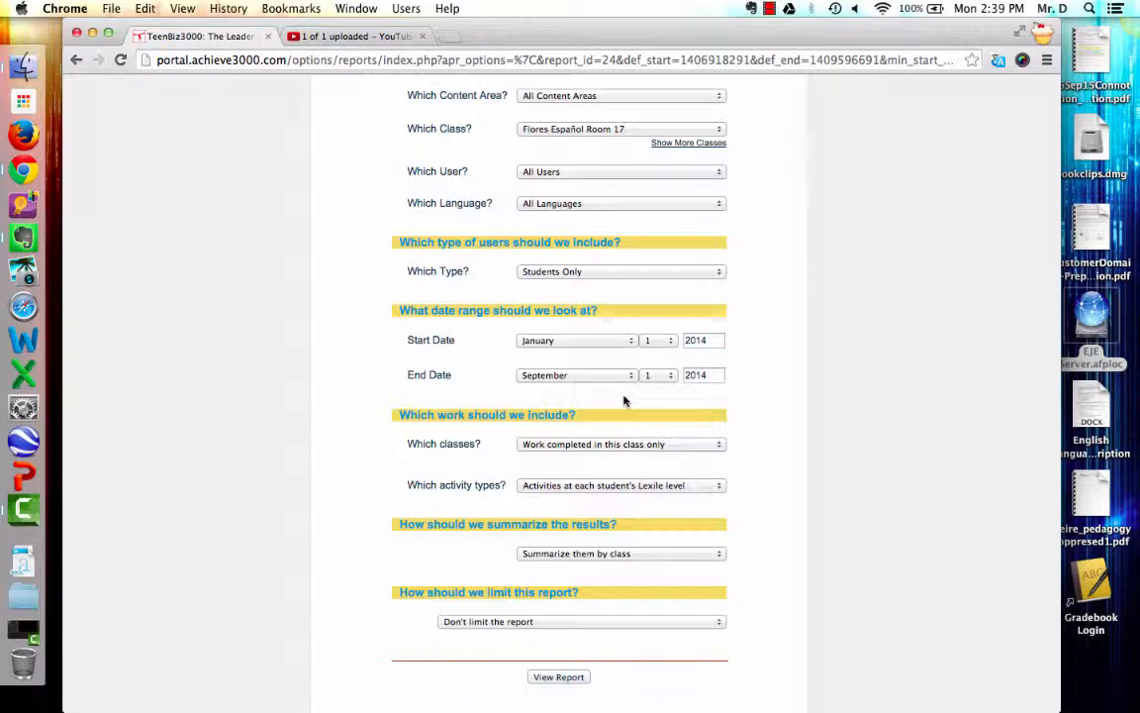
{"action": "scroll", "coordinate": [623, 400], "scroll_direction": "down", "scroll_amount": 3}
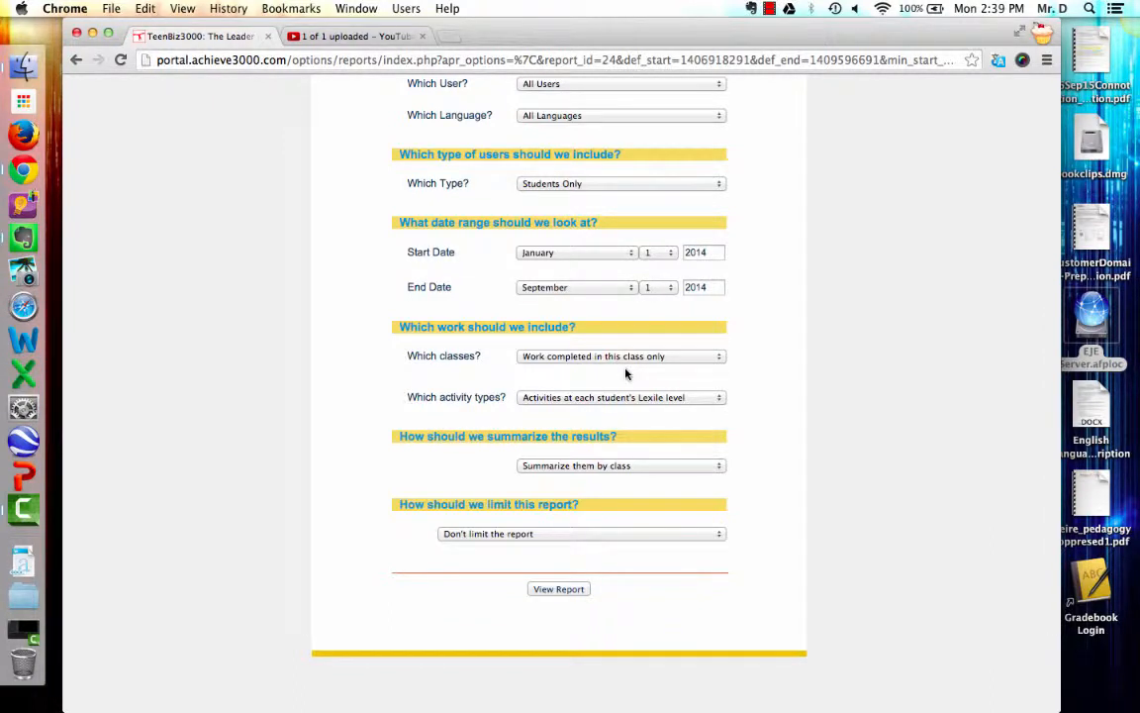
{"action": "scroll", "coordinate": [625, 373], "scroll_direction": "down", "scroll_amount": 1}
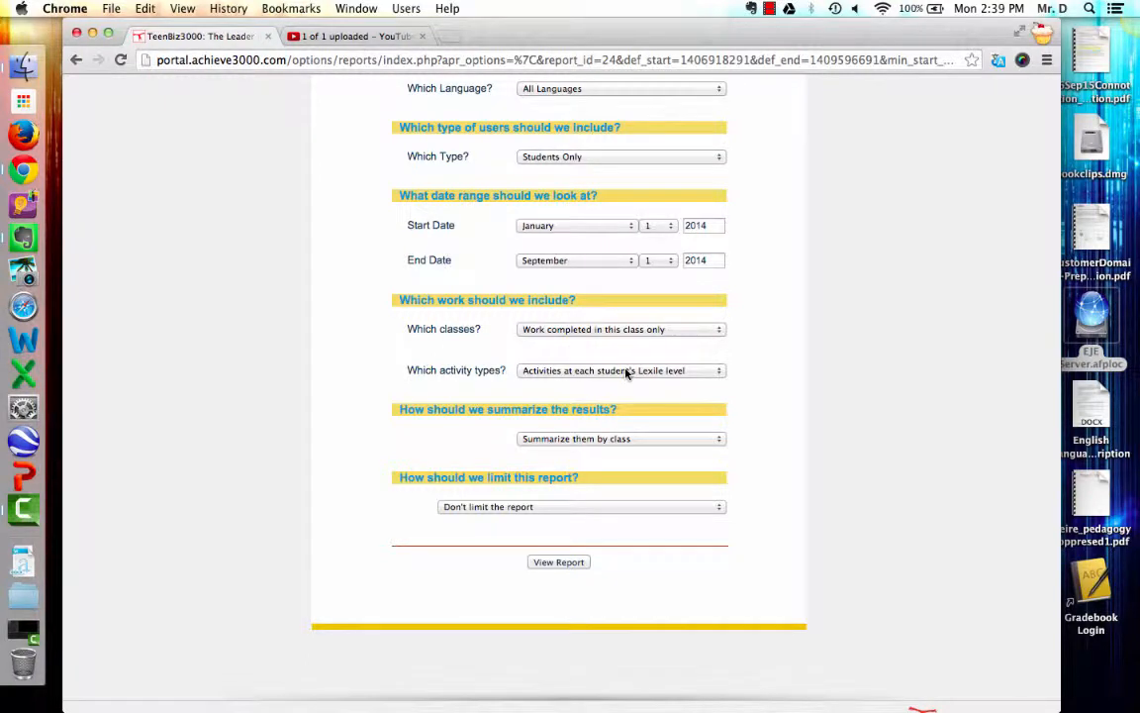
{"action": "scroll", "coordinate": [626, 373], "scroll_direction": "down", "scroll_amount": 2}
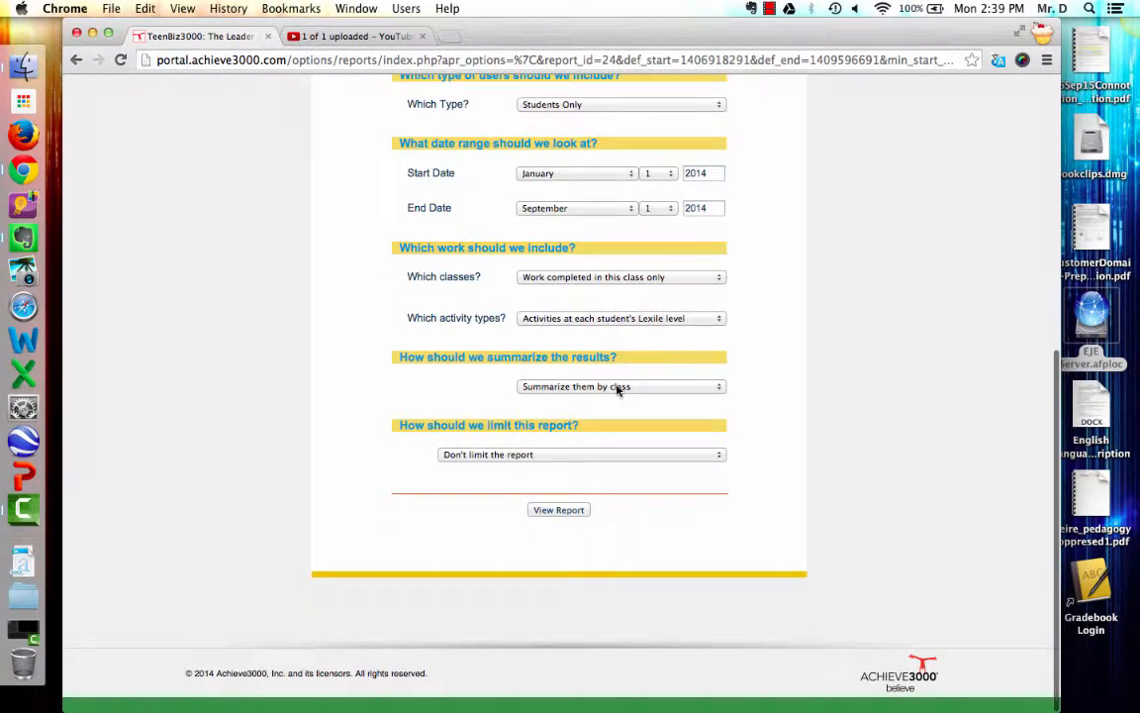
{"action": "left_click", "coordinate": [559, 509]}
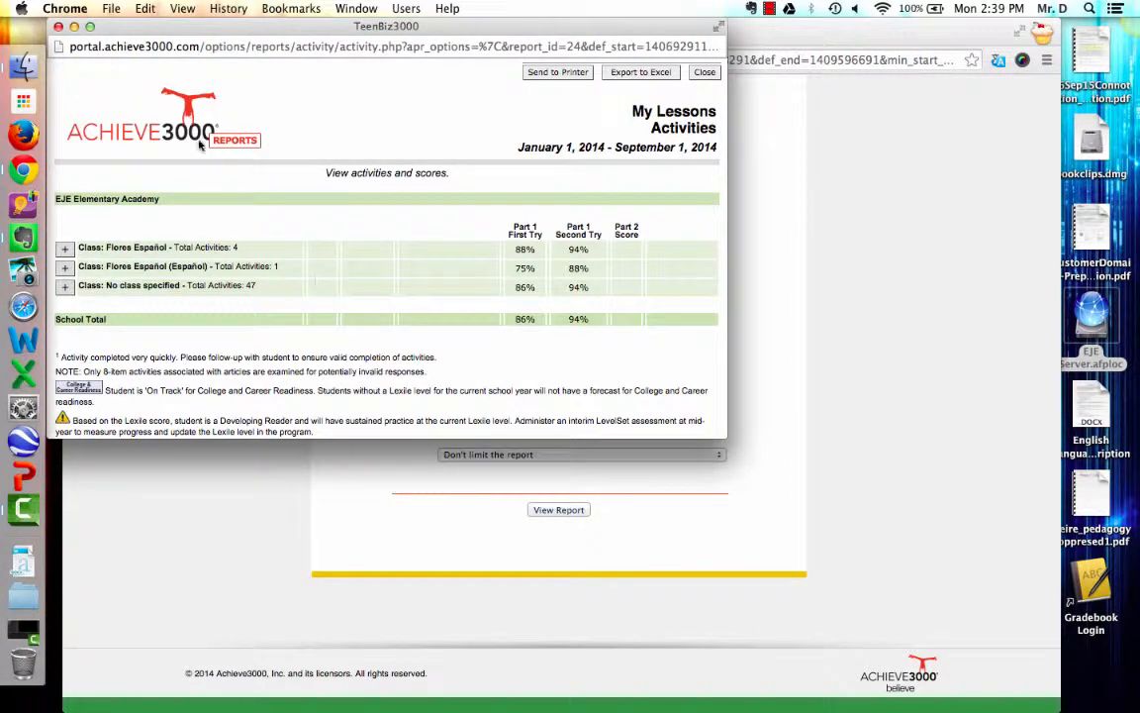
Enlarge the report window in height and width and expand the first class's activity list.
{"action": "left_click", "coordinate": [90, 27]}
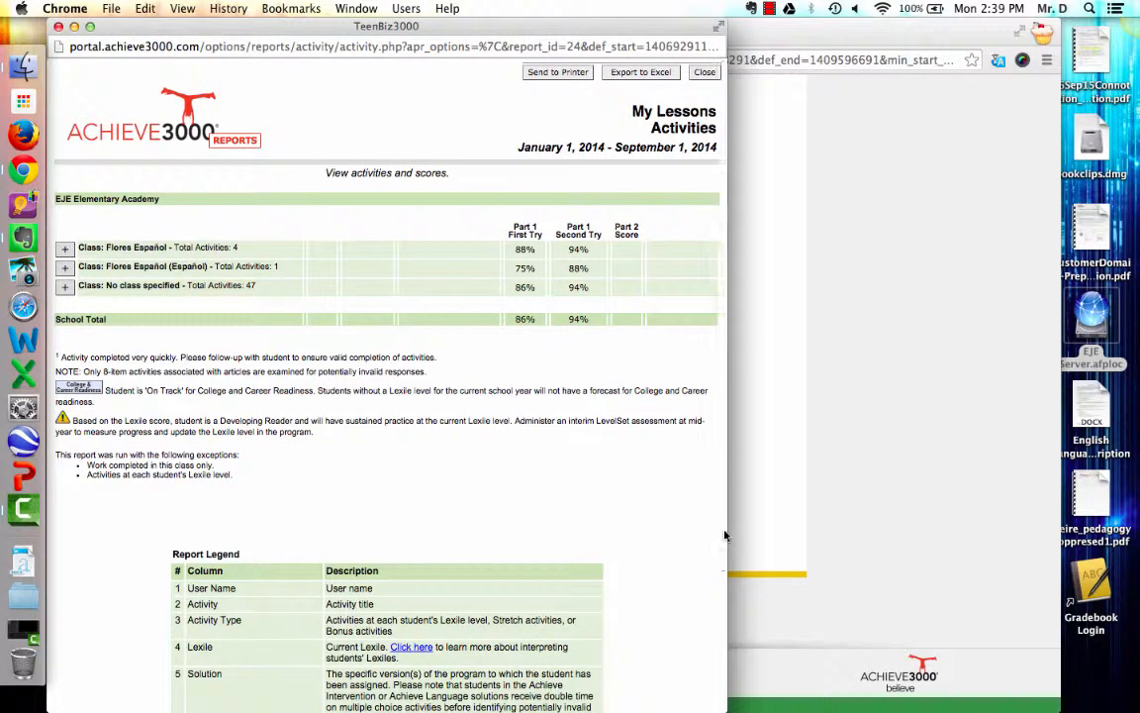
{"action": "left_click_drag", "start_coordinate": [726, 535], "coordinate": [994, 530]}
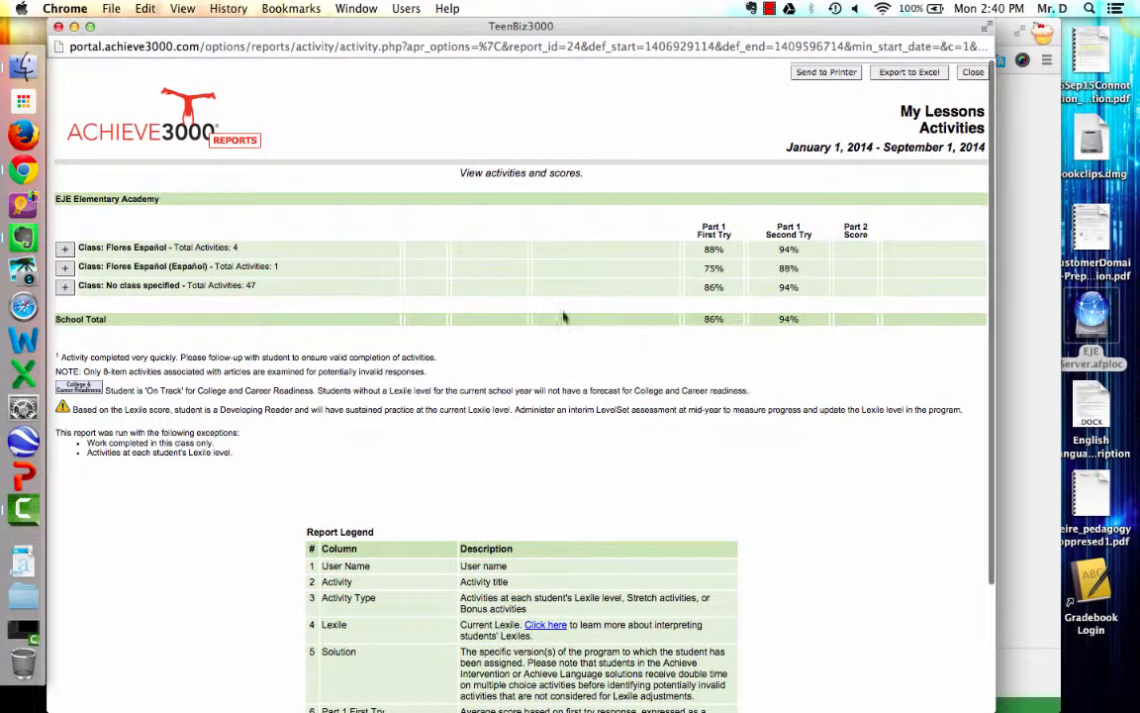
{"action": "left_click", "coordinate": [64, 248]}
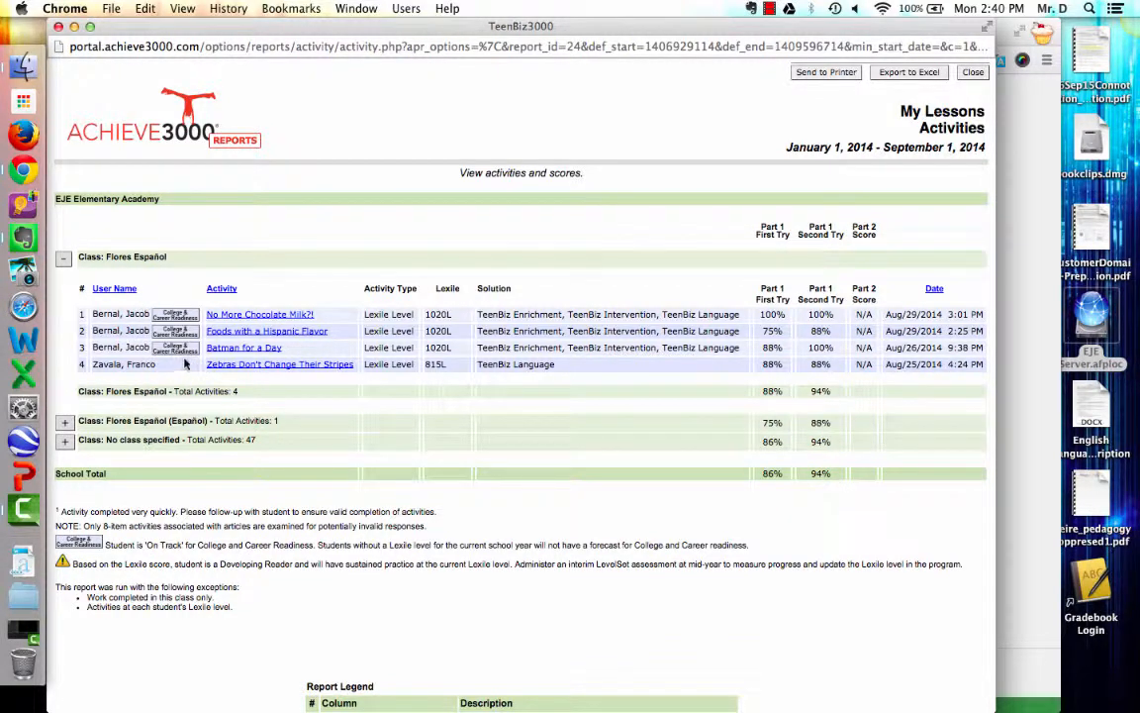
Expand the No class specified group and review its students' activities and scores.
{"action": "left_click", "coordinate": [65, 441]}
{"action": "scroll", "coordinate": [186, 507], "scroll_direction": "down", "scroll_amount": 4}
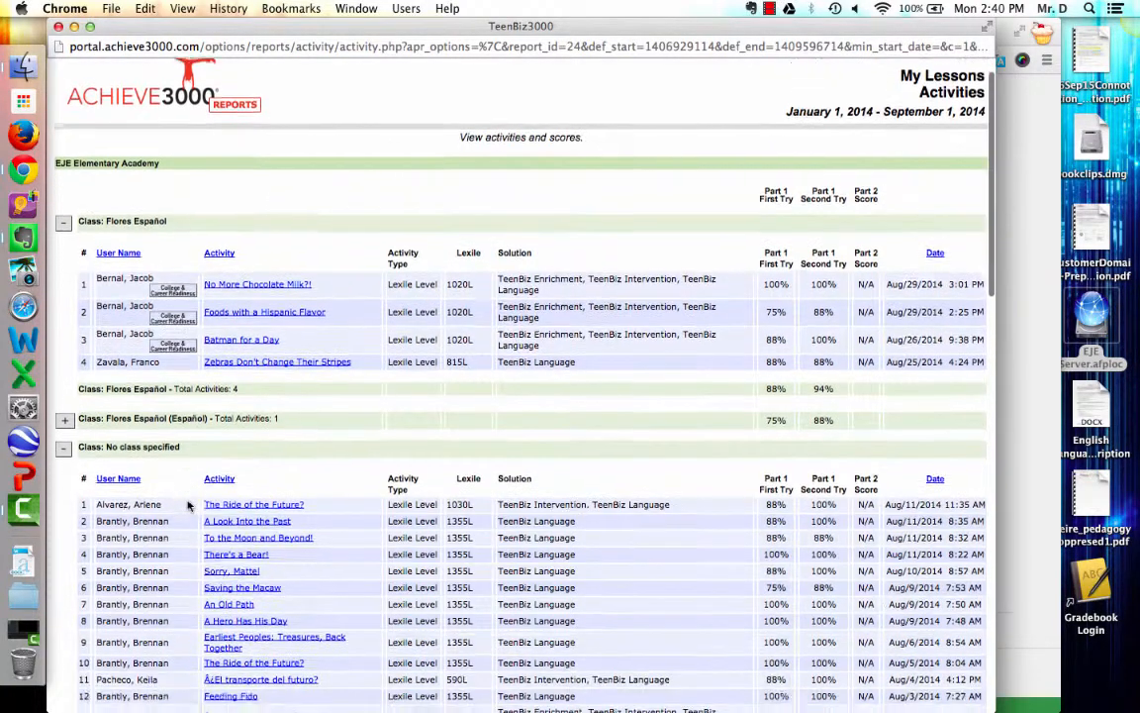
{"action": "scroll", "coordinate": [186, 507], "scroll_direction": "down", "scroll_amount": 10}
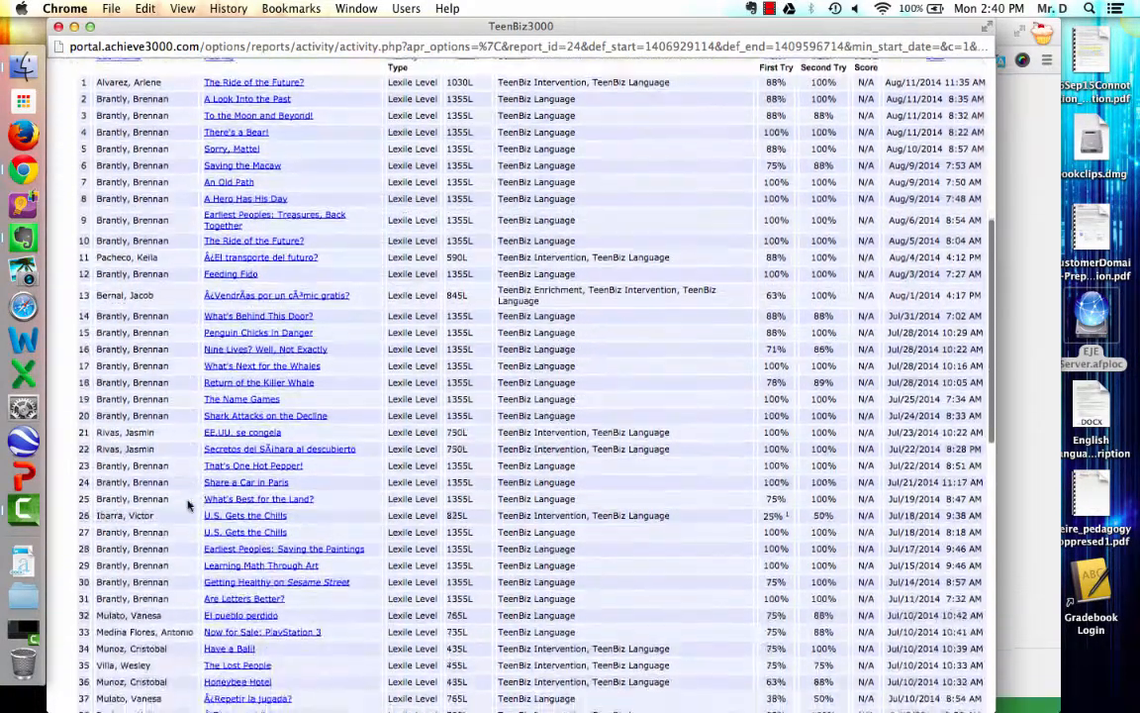
{"action": "scroll", "coordinate": [186, 505], "scroll_direction": "down", "scroll_amount": 9}
{"action": "scroll", "coordinate": [186, 505], "scroll_direction": "up", "scroll_amount": 8}
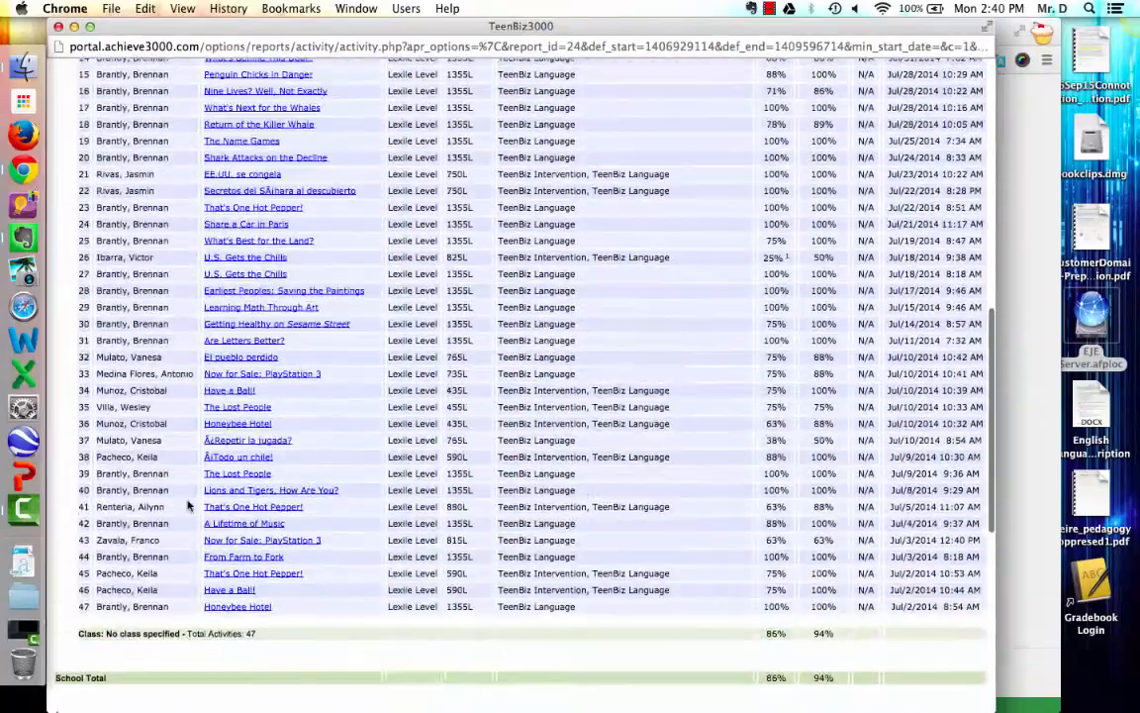
{"action": "scroll", "coordinate": [186, 506], "scroll_direction": "up", "scroll_amount": 13}
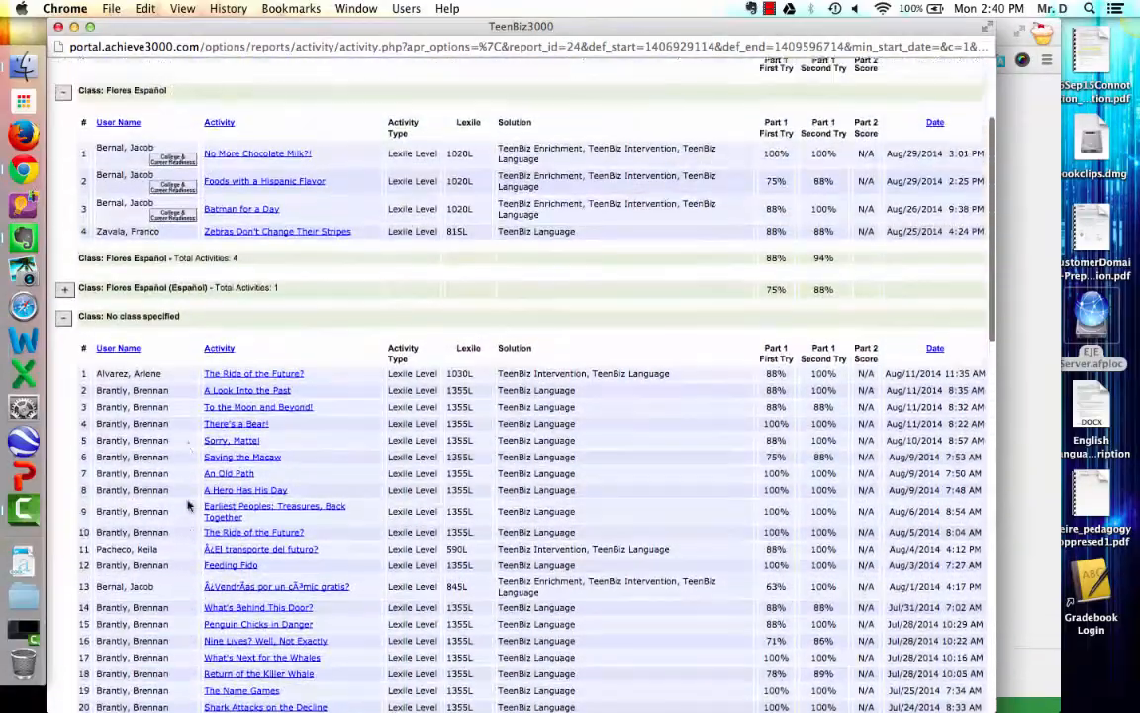
{"action": "scroll", "coordinate": [189, 506], "scroll_direction": "up", "scroll_amount": 2}
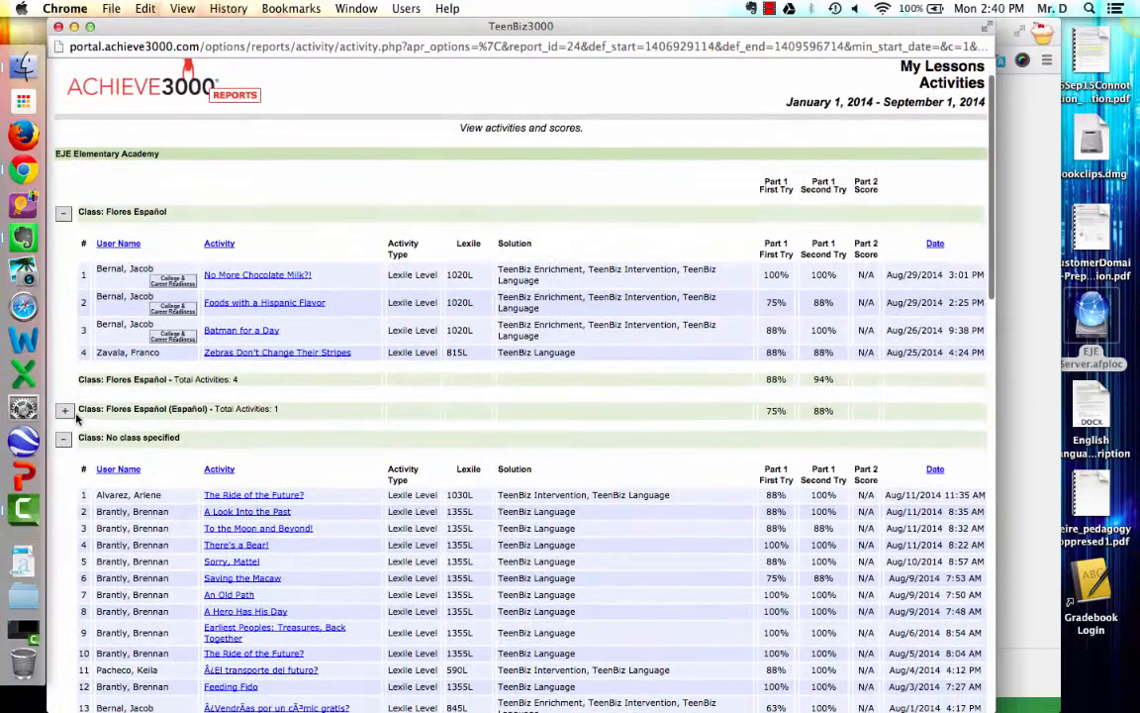
Expand the class group marked (Español) and review the activities, scores and dates throughout the report.
{"action": "left_click", "coordinate": [69, 419]}
{"action": "scroll", "coordinate": [189, 476], "scroll_direction": "down", "scroll_amount": 13}
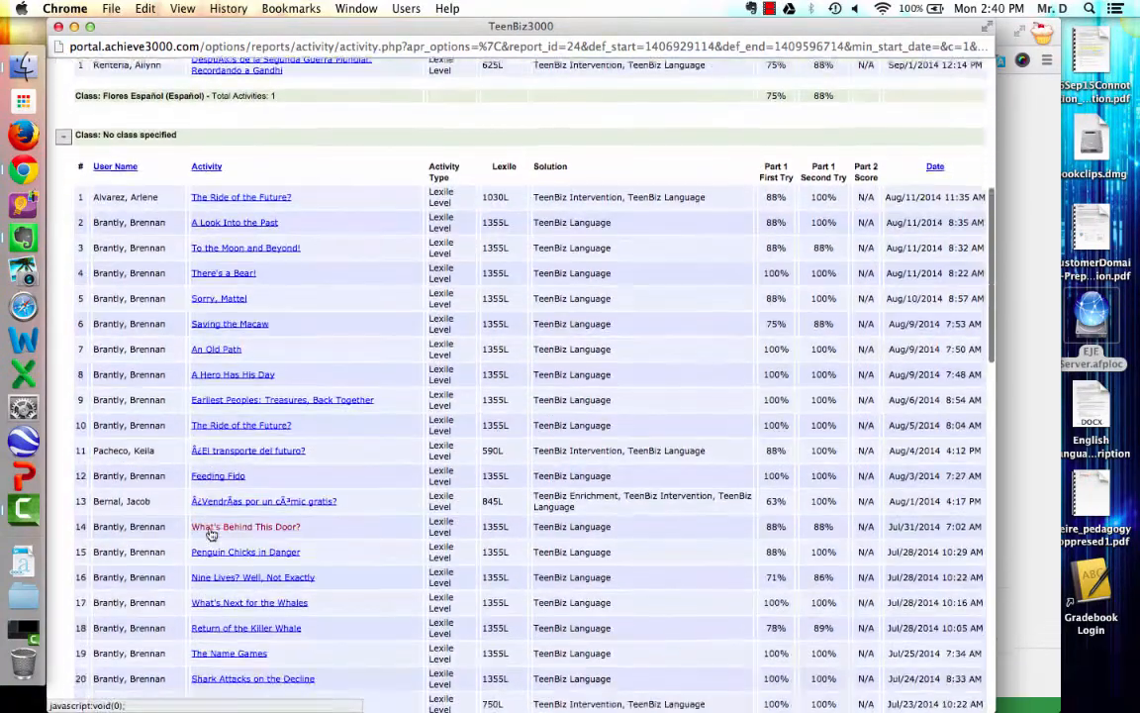
{"action": "scroll", "coordinate": [210, 535], "scroll_direction": "up", "scroll_amount": 2}
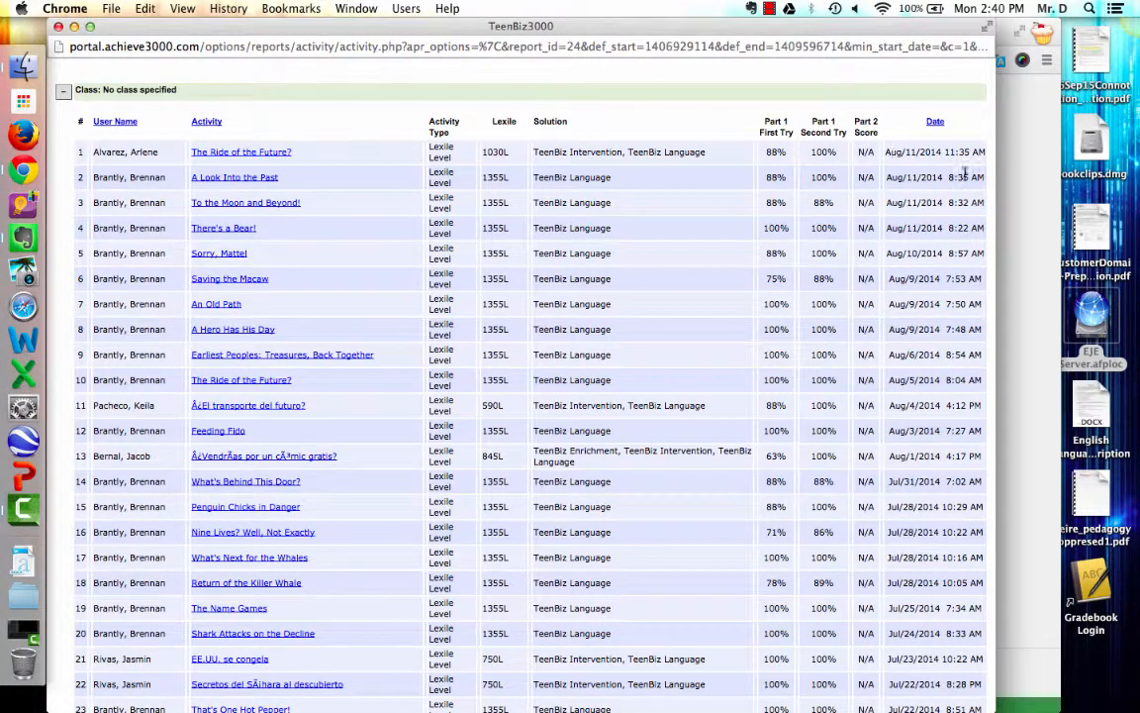
{"action": "scroll", "coordinate": [955, 193], "scroll_direction": "up", "scroll_amount": 10}
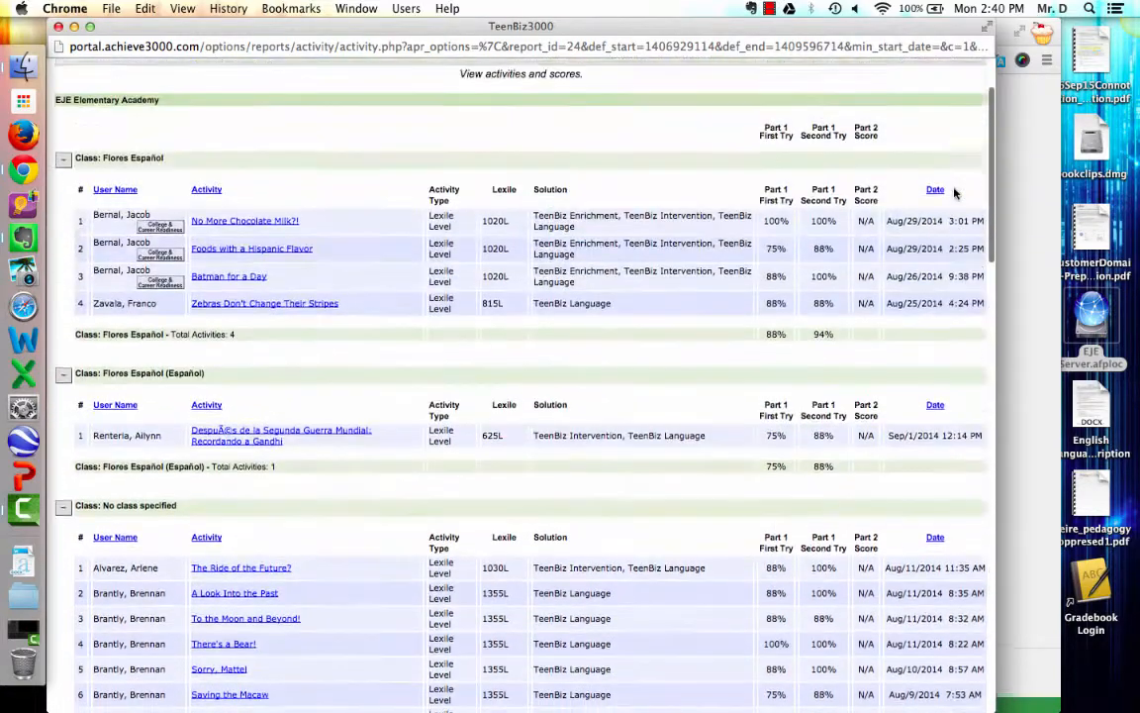
{"action": "scroll", "coordinate": [948, 174], "scroll_direction": "up", "scroll_amount": 2}
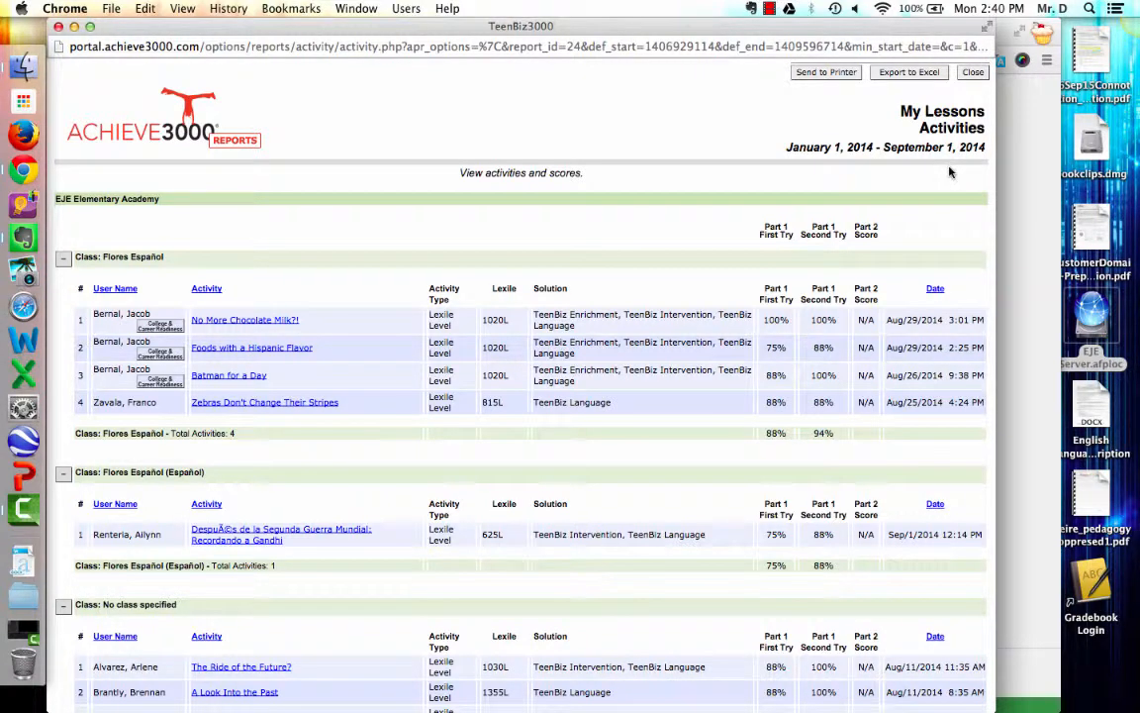
Export the report to Excel and save the linked file in the Documents folder as Achieve3000_week1.csv.
{"action": "left_click", "coordinate": [911, 73]}
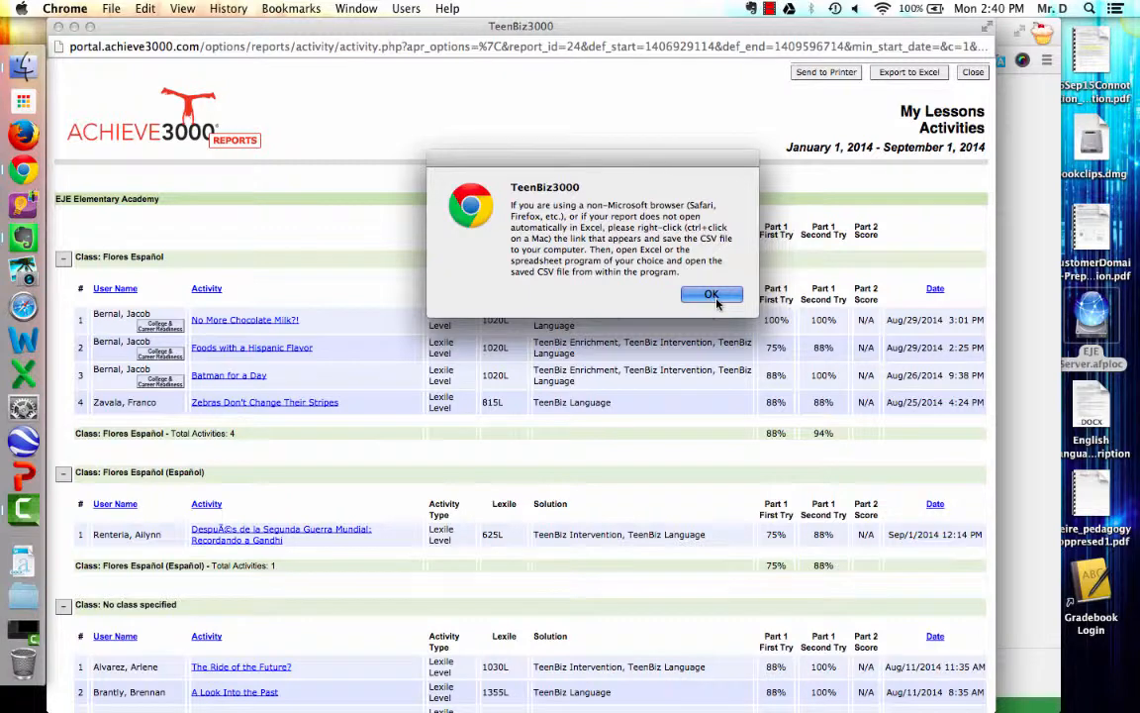
{"action": "left_click", "coordinate": [712, 295]}
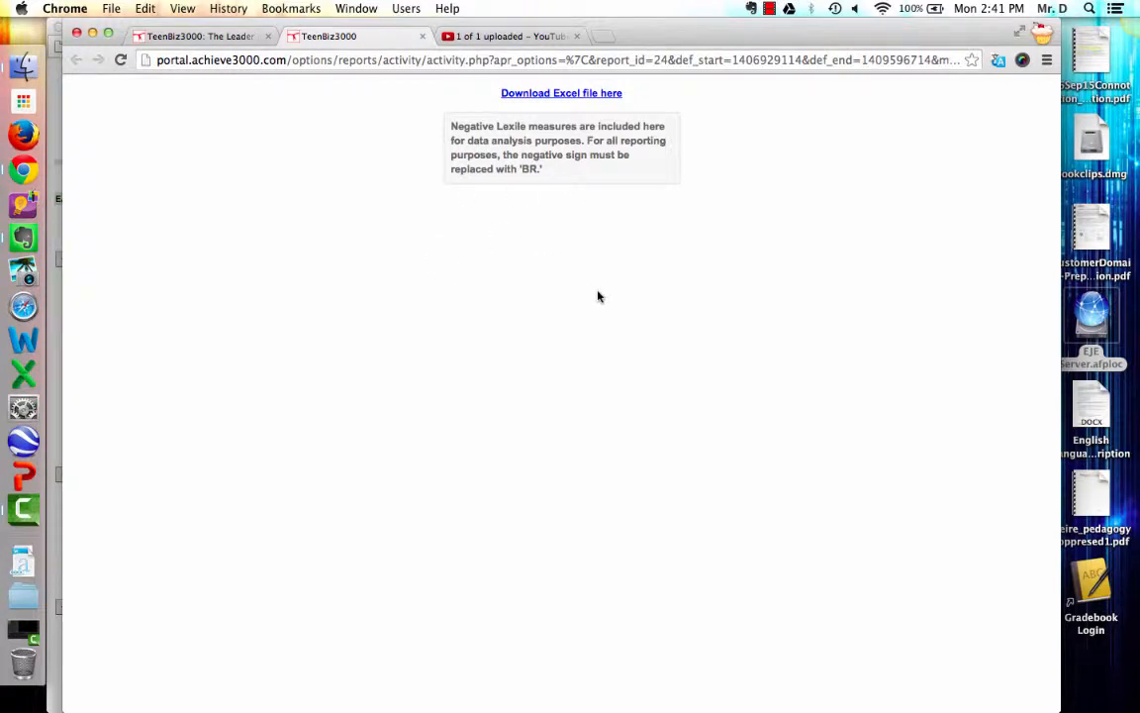
{"action": "right_click", "coordinate": [542, 96]}
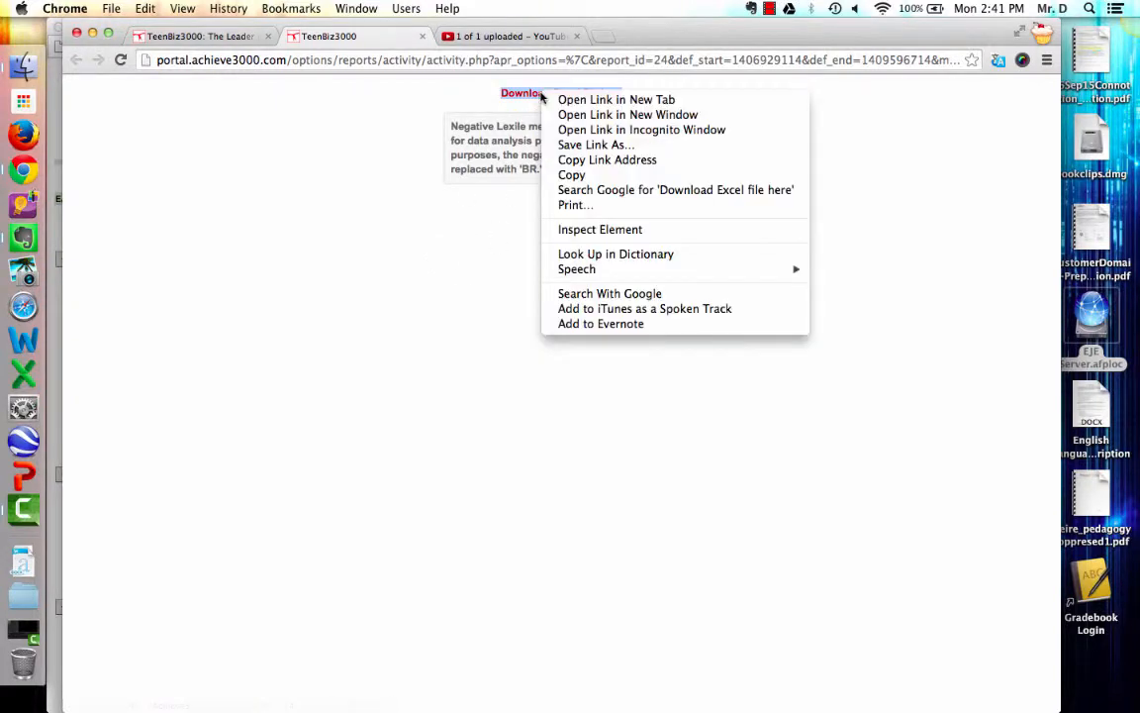
{"action": "left_click", "coordinate": [558, 146]}
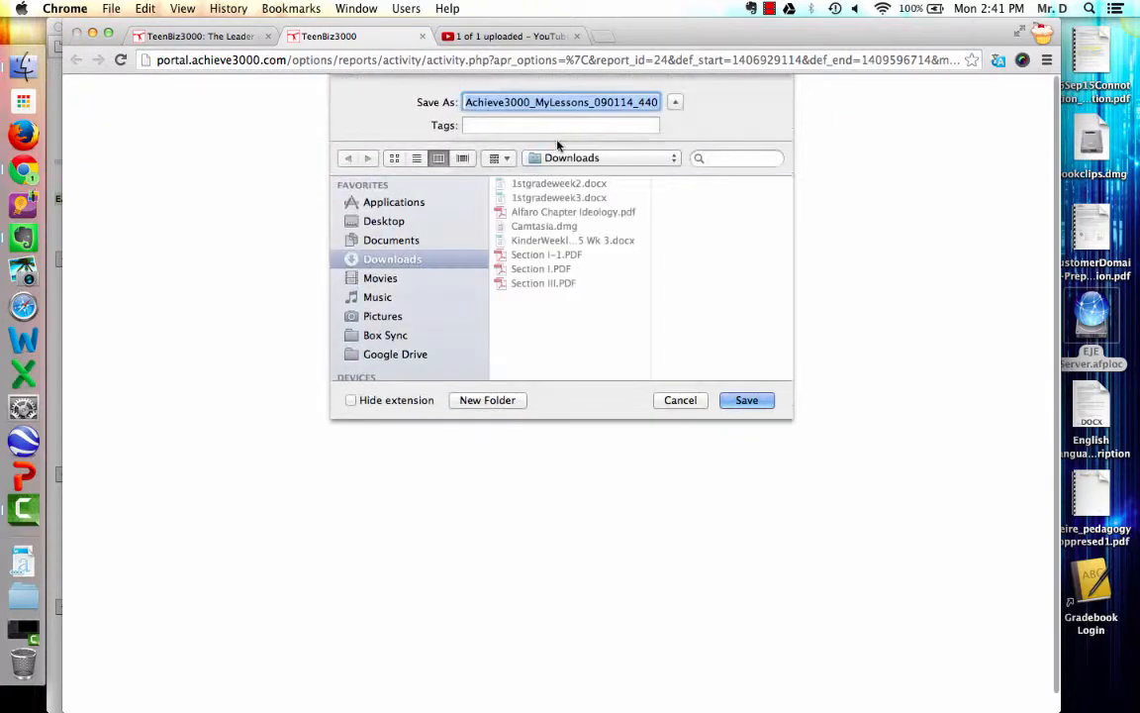
{"action": "left_click", "coordinate": [401, 239]}
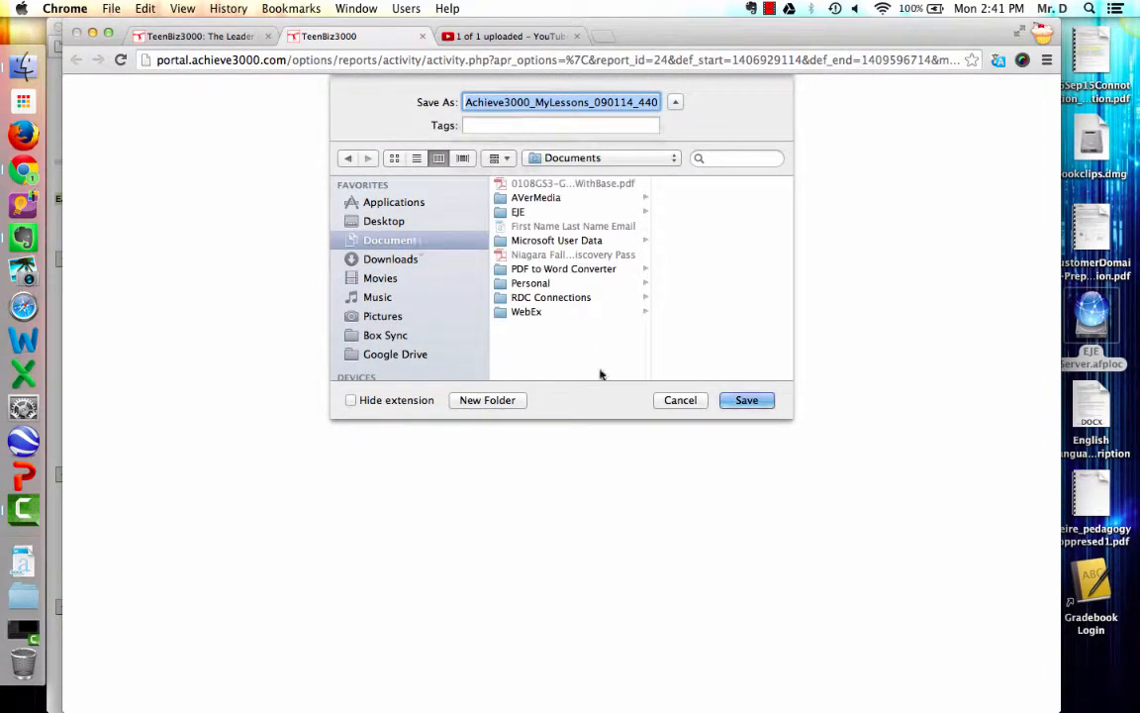
{"action": "left_click", "coordinate": [547, 105]}
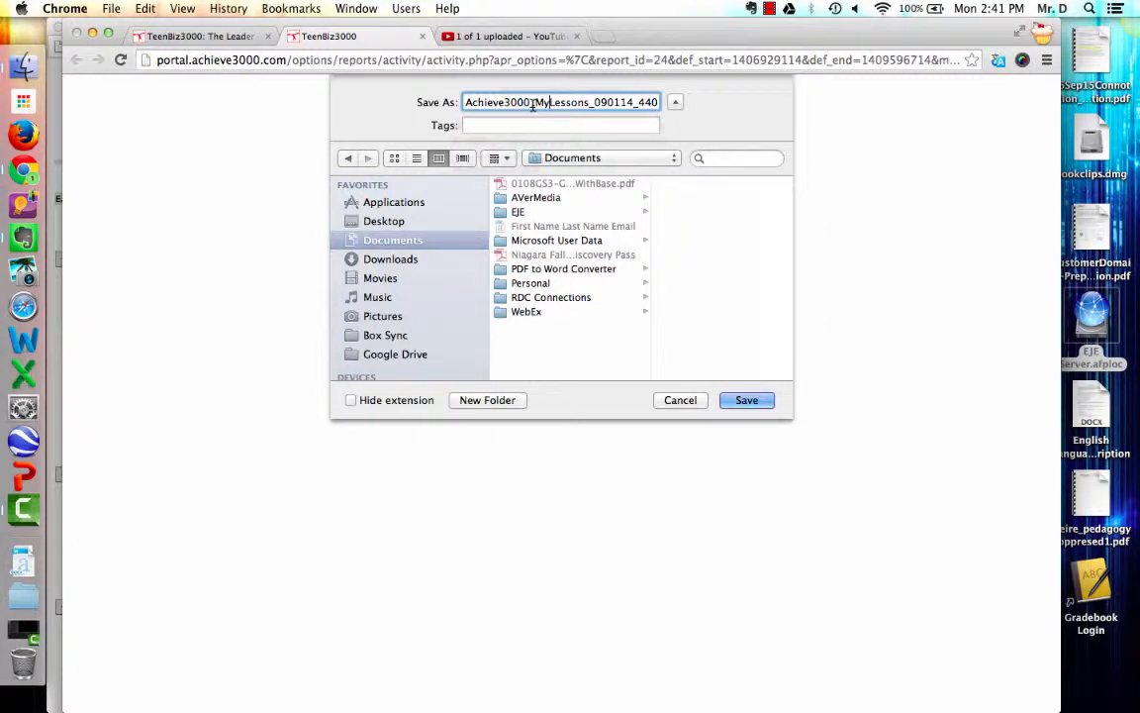
{"action": "left_click_drag", "start_coordinate": [535, 103], "coordinate": [640, 107]}
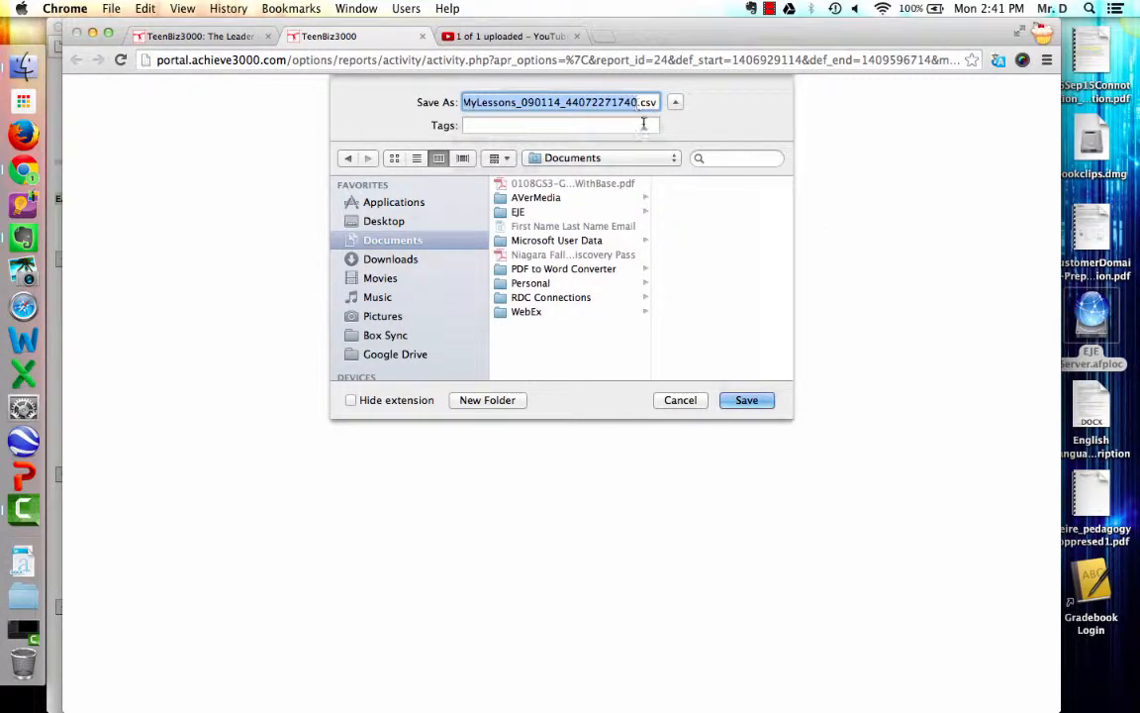
{"action": "type", "text": "Achieve3000_"}
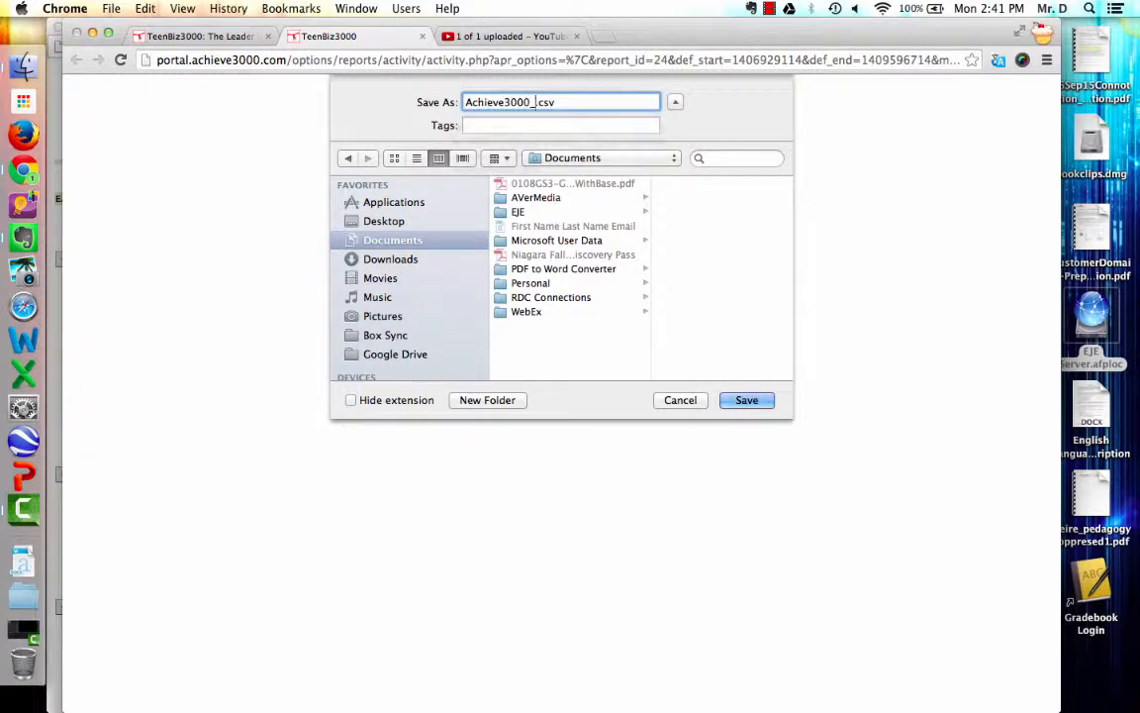
{"action": "type", "text": "week1"}
{"action": "left_click", "coordinate": [749, 399]}
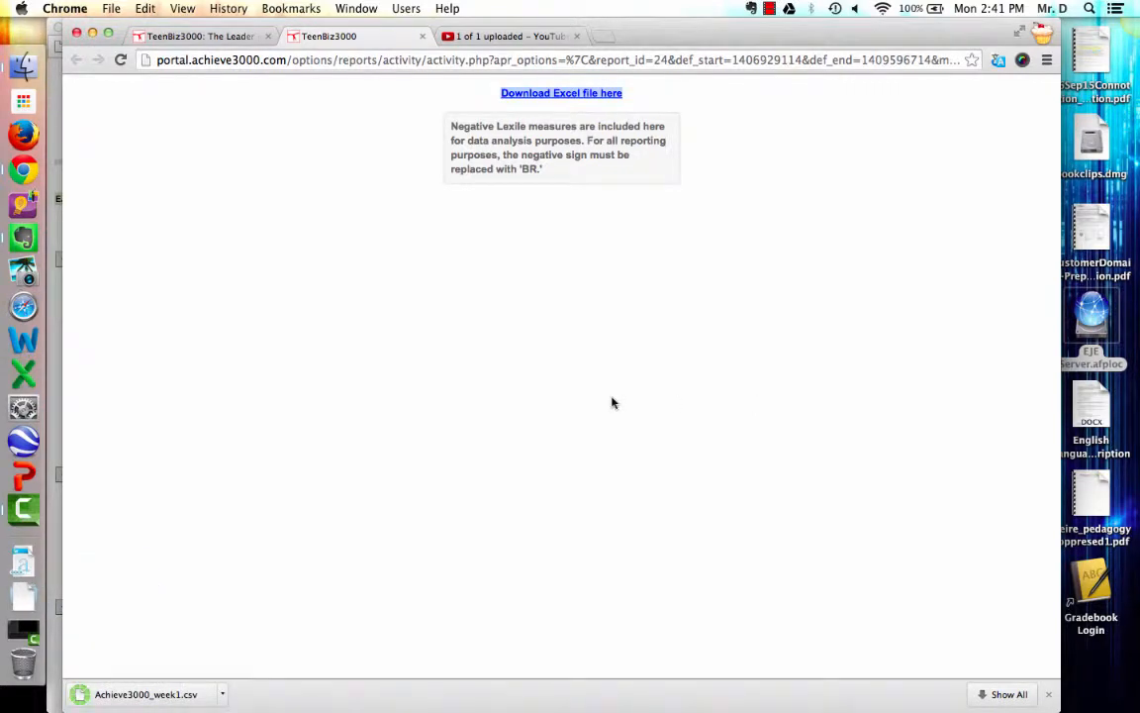
Close the download page, open Achieve3000_week1.csv in Excel and look across its columns.
{"action": "left_click", "coordinate": [422, 37]}
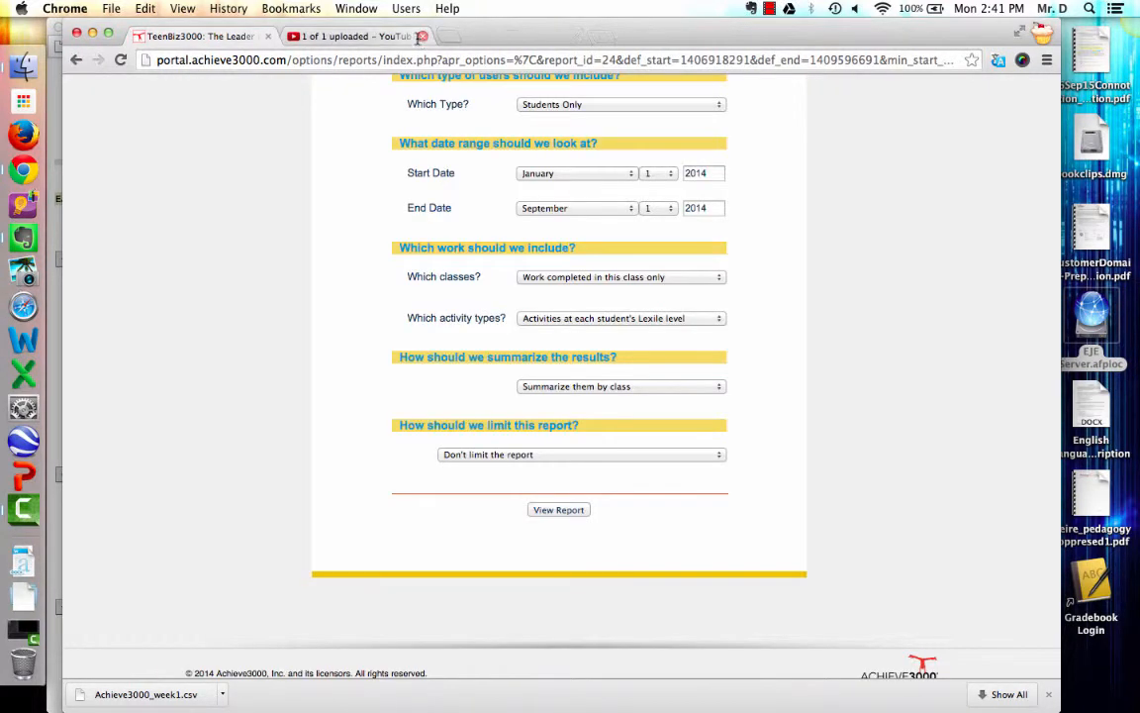
{"action": "left_click", "coordinate": [161, 696]}
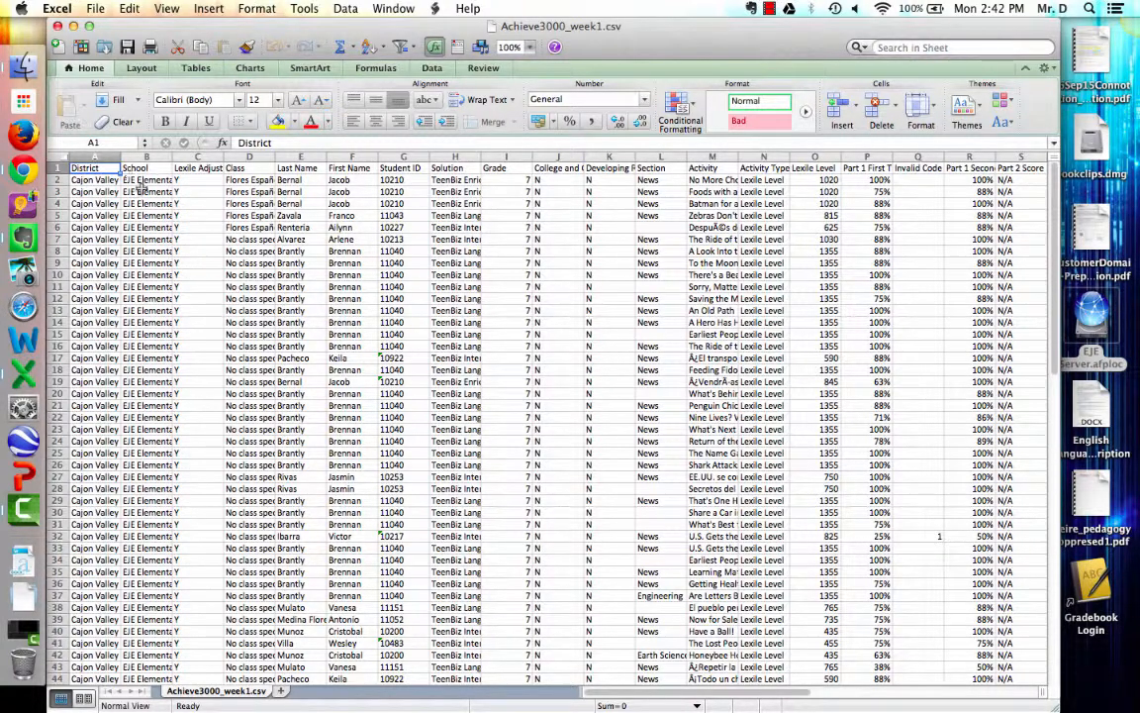
{"action": "scroll", "coordinate": [485, 362], "scroll_direction": "right", "scroll_amount": 8}
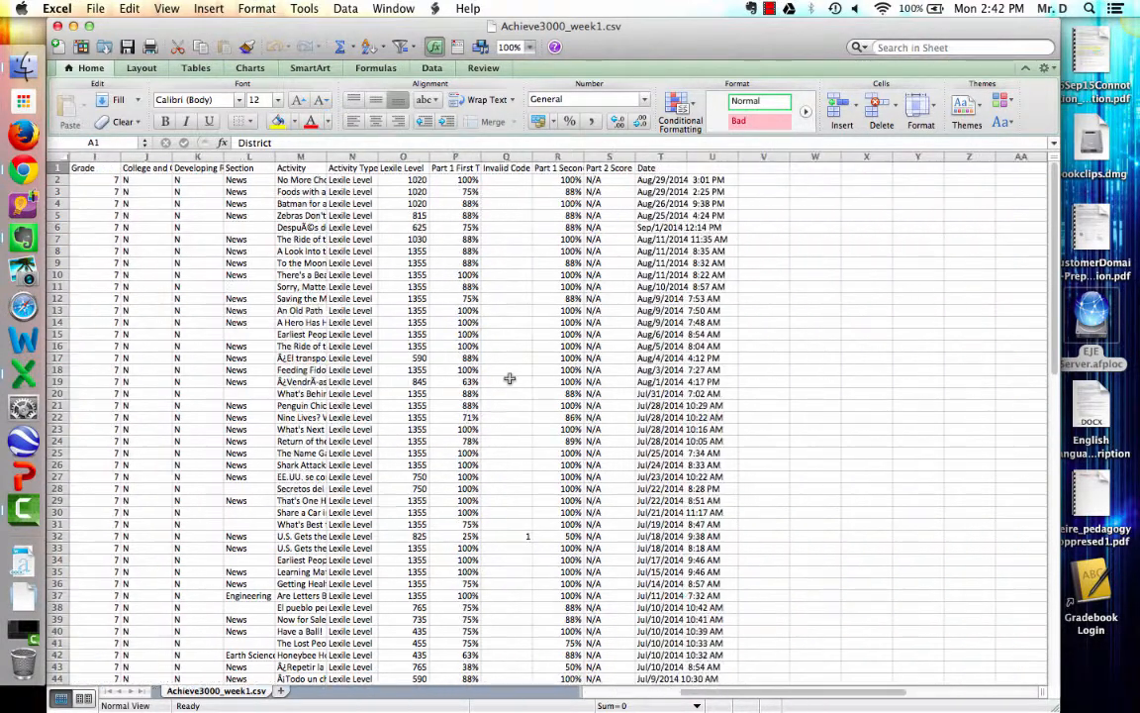
{"action": "scroll", "coordinate": [508, 377], "scroll_direction": "left", "scroll_amount": 8}
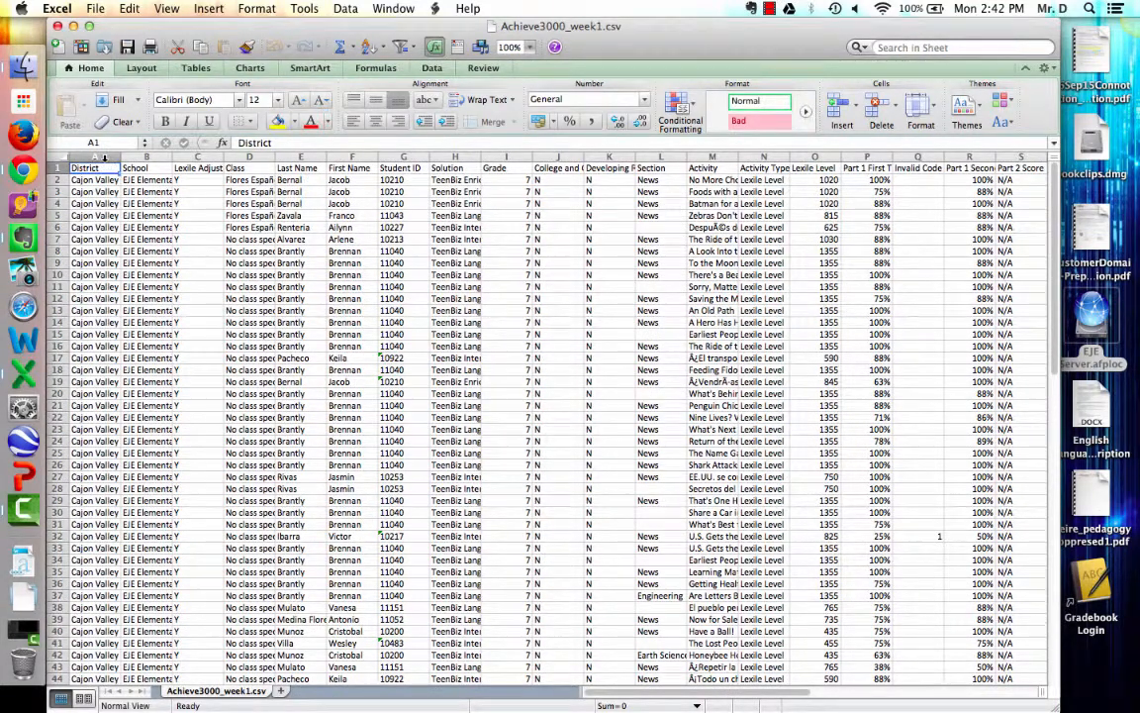
Delete the first four columns, from District through Class, from the sheet.
{"action": "left_click", "coordinate": [103, 159]}
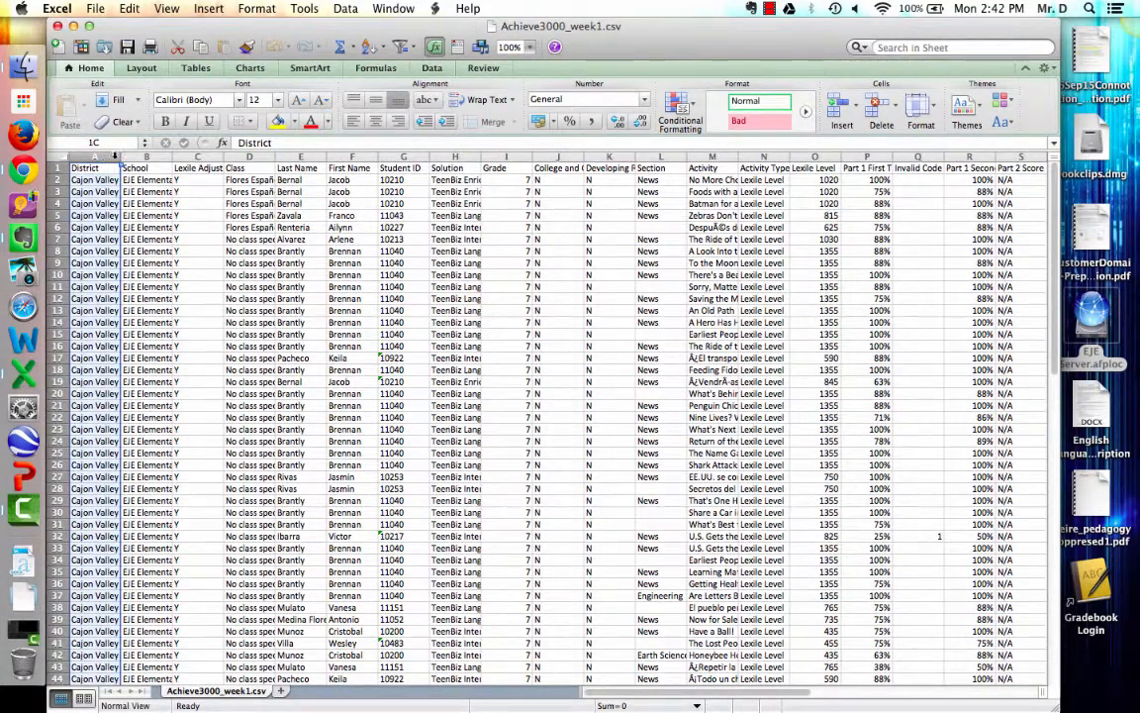
{"action": "left_click_drag", "start_coordinate": [114, 157], "coordinate": [185, 167]}
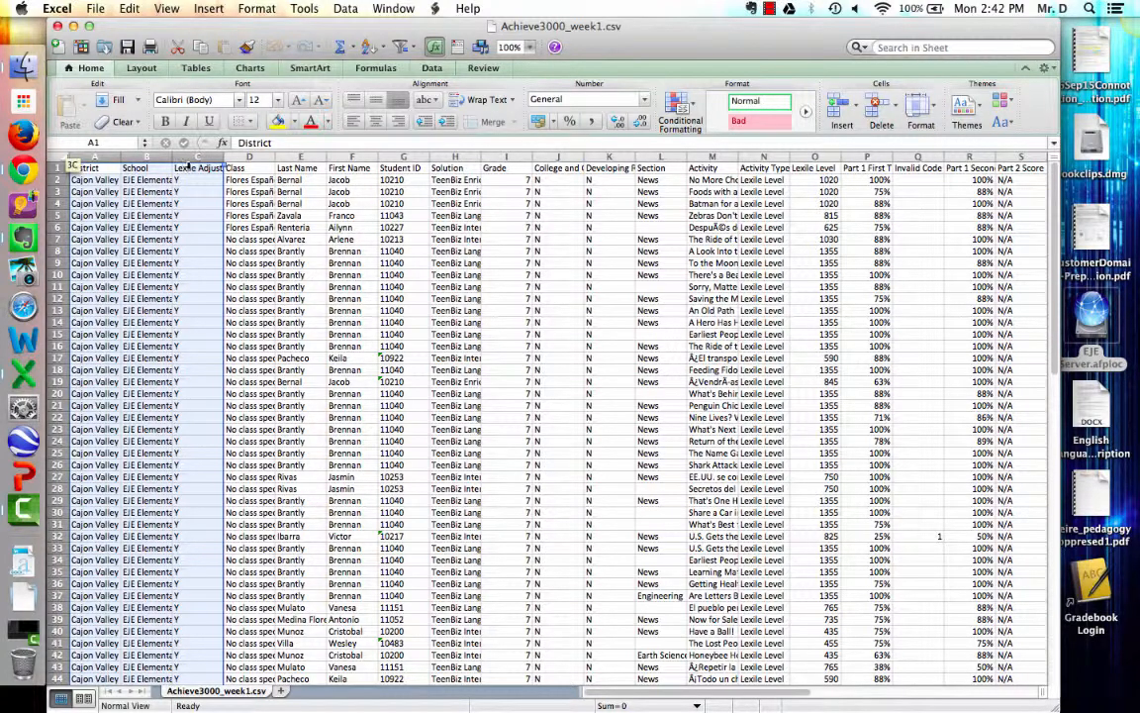
{"action": "left_click_drag", "start_coordinate": [216, 161], "coordinate": [232, 159]}
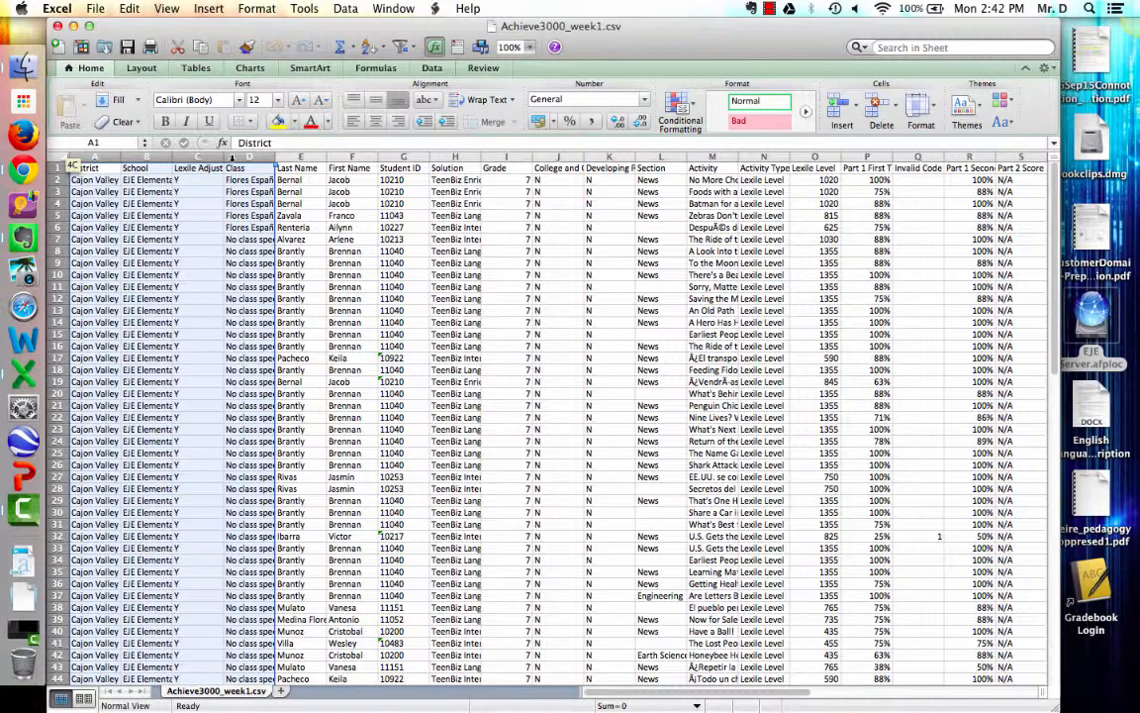
{"action": "left_click_drag", "start_coordinate": [232, 159], "coordinate": [233, 158]}
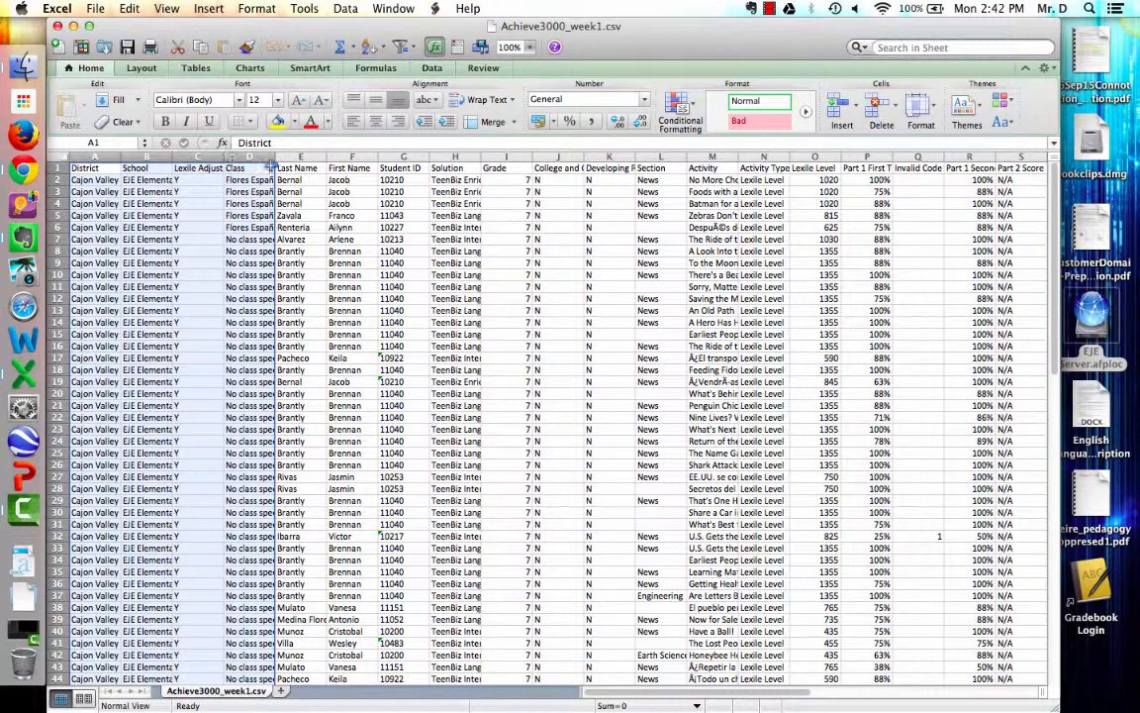
{"action": "right_click", "coordinate": [260, 158]}
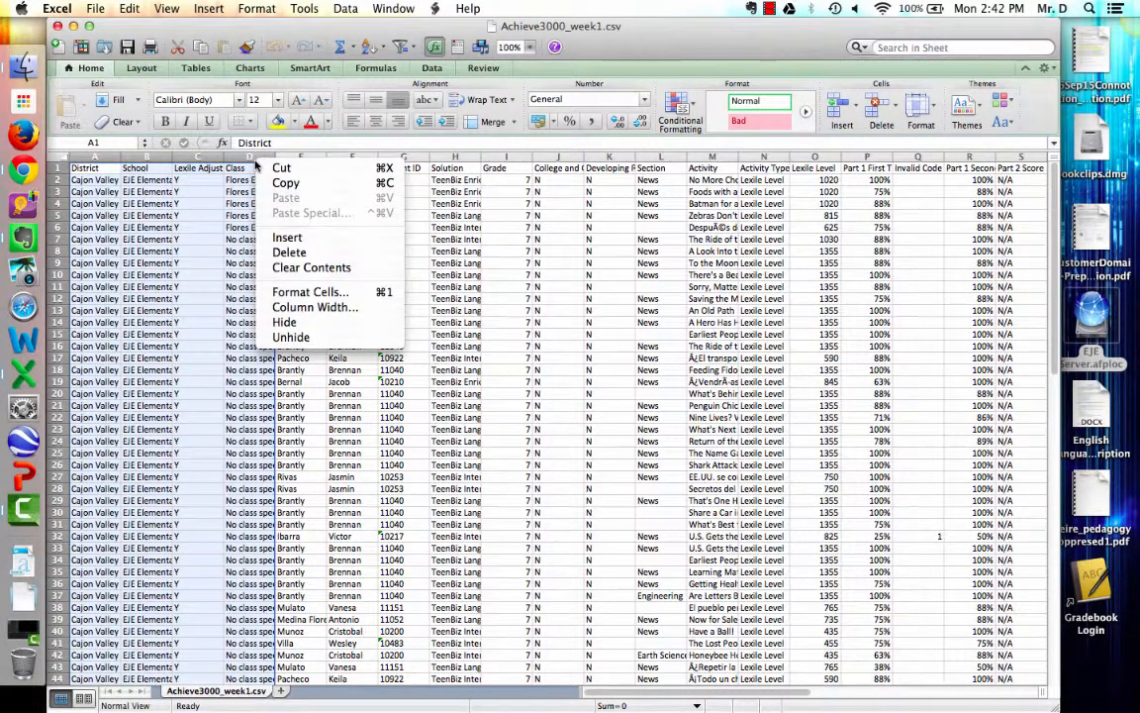
{"action": "left_click", "coordinate": [289, 252]}
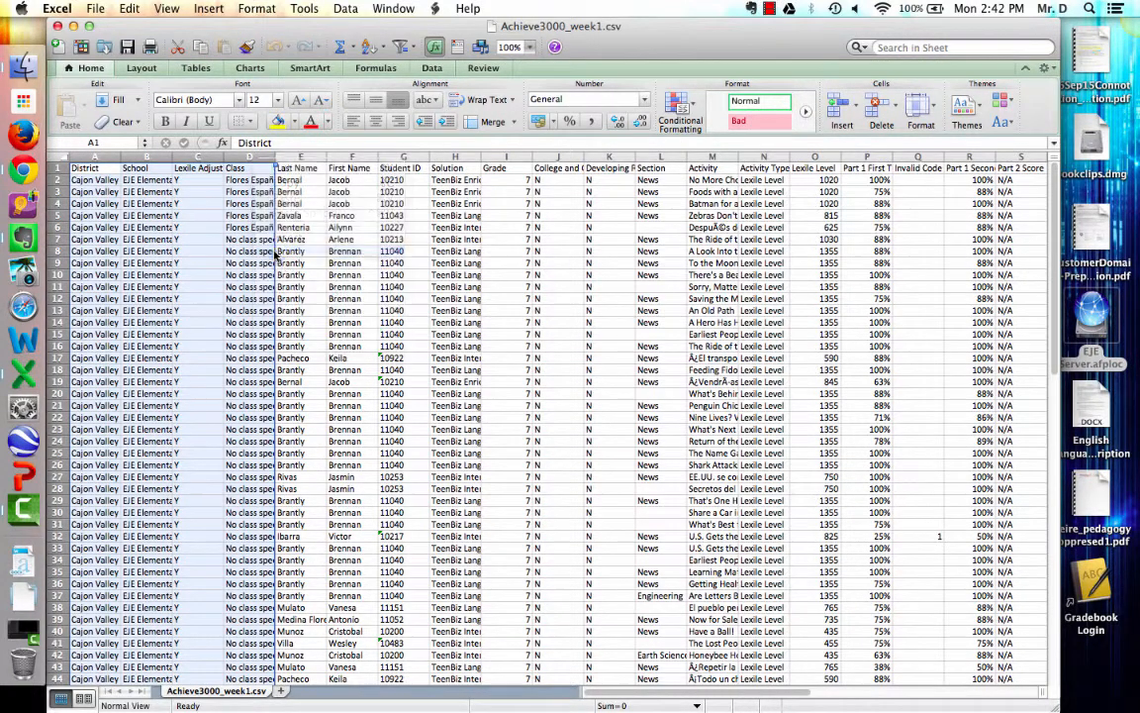
{"action": "left_click", "coordinate": [255, 239]}
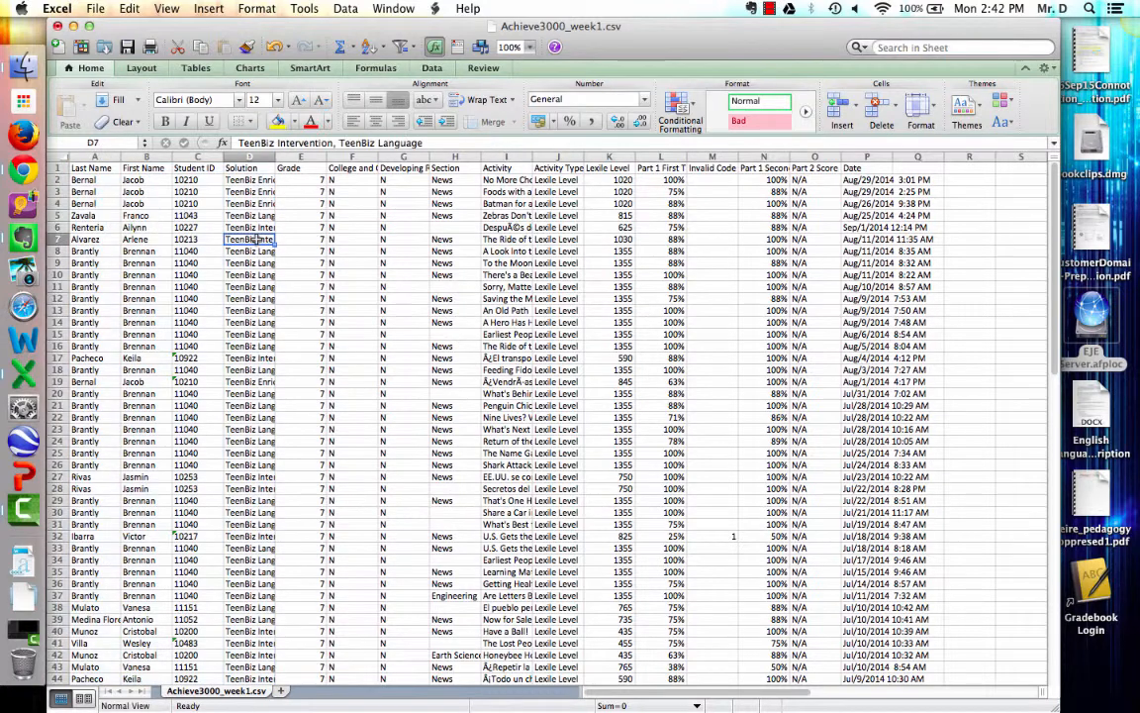
Delete the block of columns from Student ID through Section.
{"action": "left_click", "coordinate": [199, 158]}
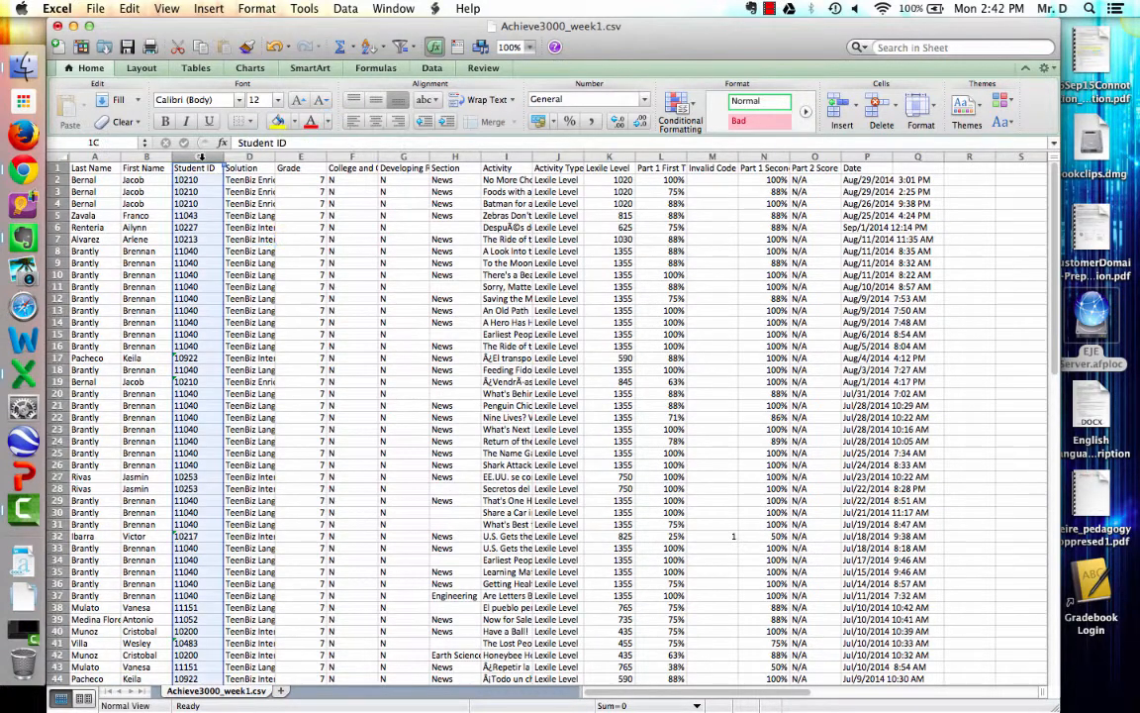
{"action": "left_click_drag", "start_coordinate": [205, 157], "coordinate": [440, 164]}
{"action": "right_click", "coordinate": [442, 168]}
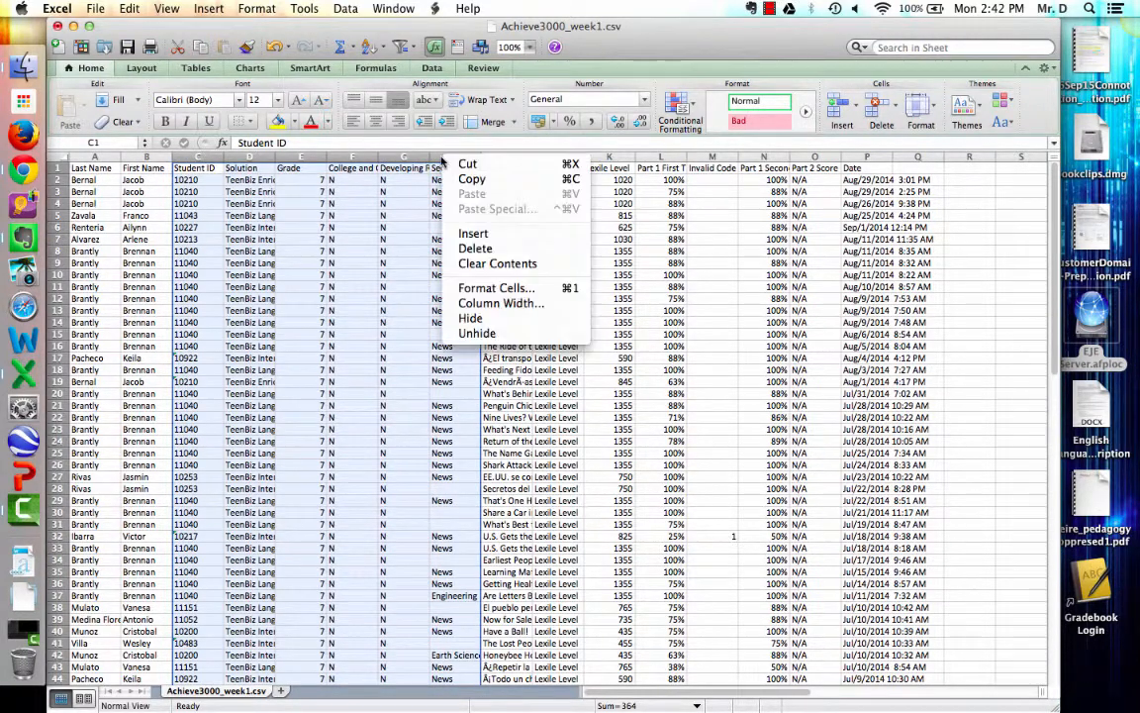
{"action": "left_click", "coordinate": [461, 249]}
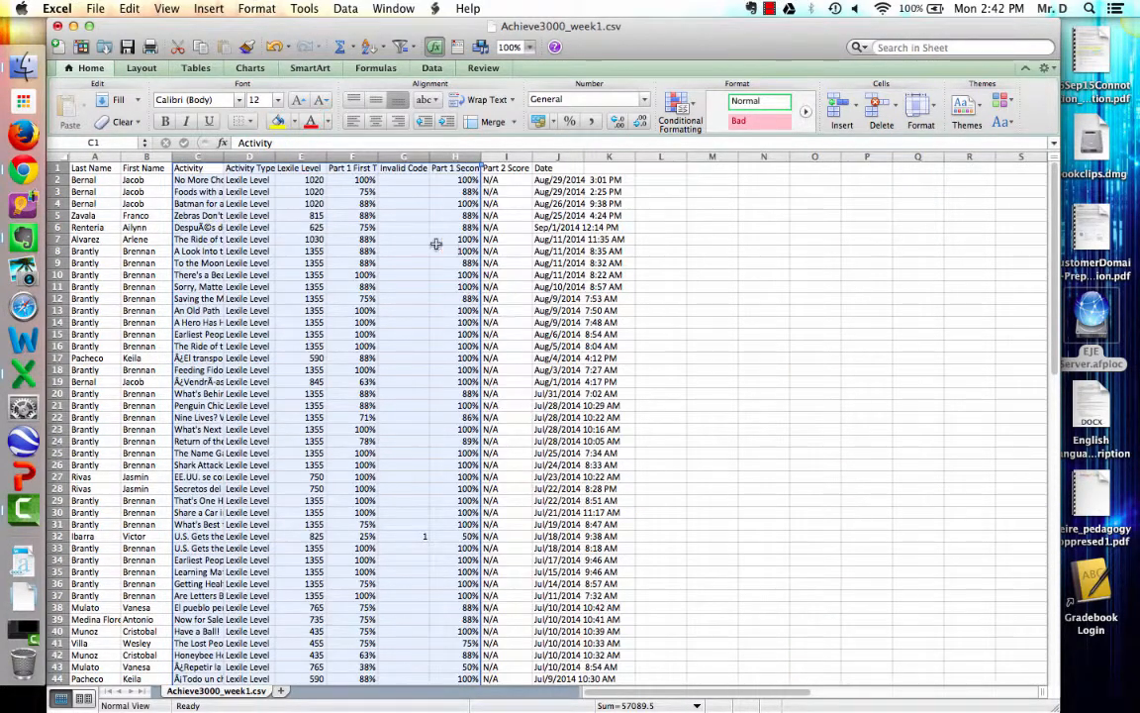
Delete the Activity Type and Lexile Level columns.
{"action": "left_click_drag", "start_coordinate": [233, 158], "coordinate": [296, 159]}
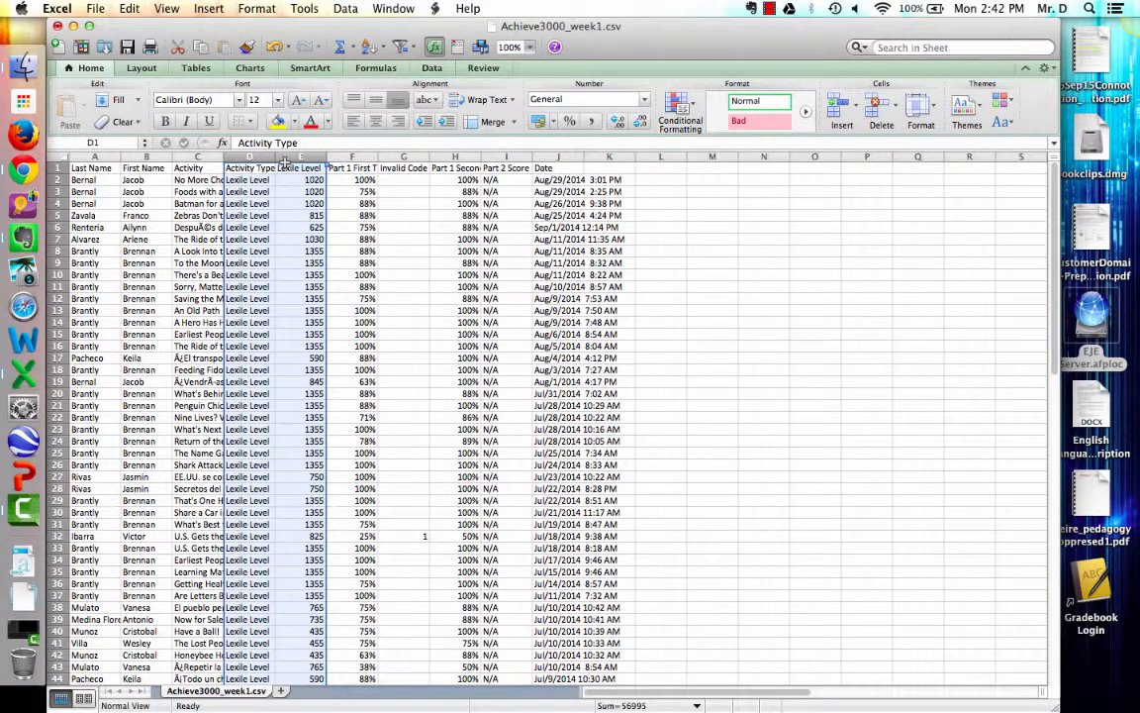
{"action": "right_click", "coordinate": [287, 158]}
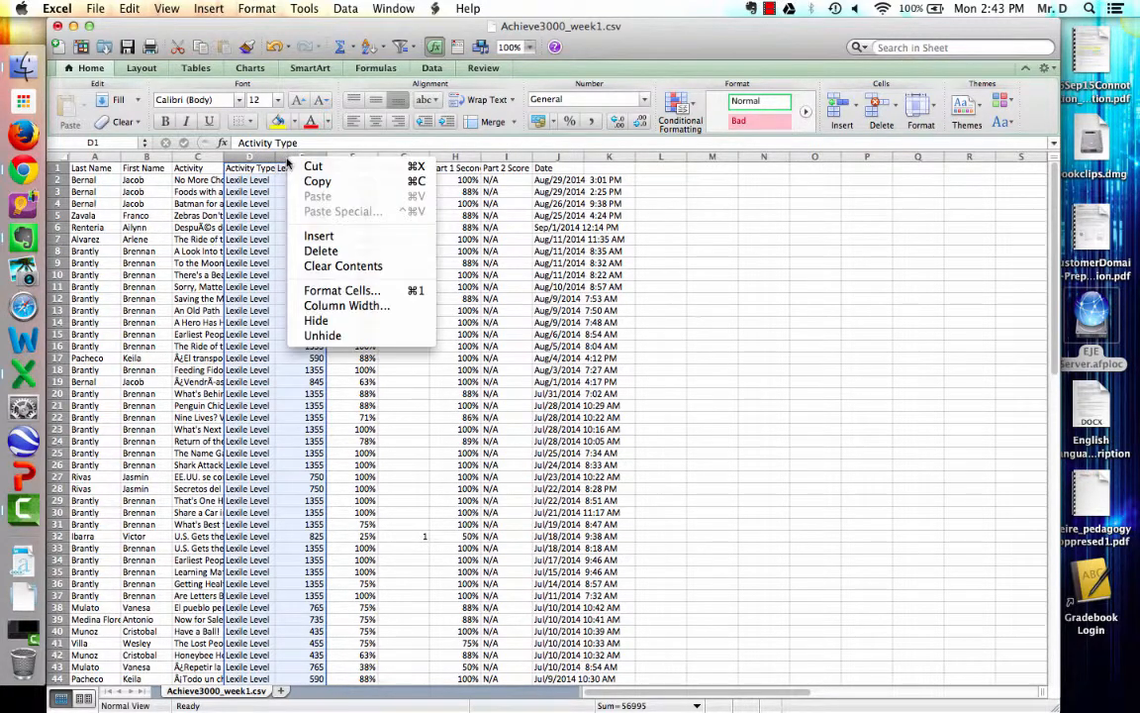
{"action": "left_click", "coordinate": [309, 252]}
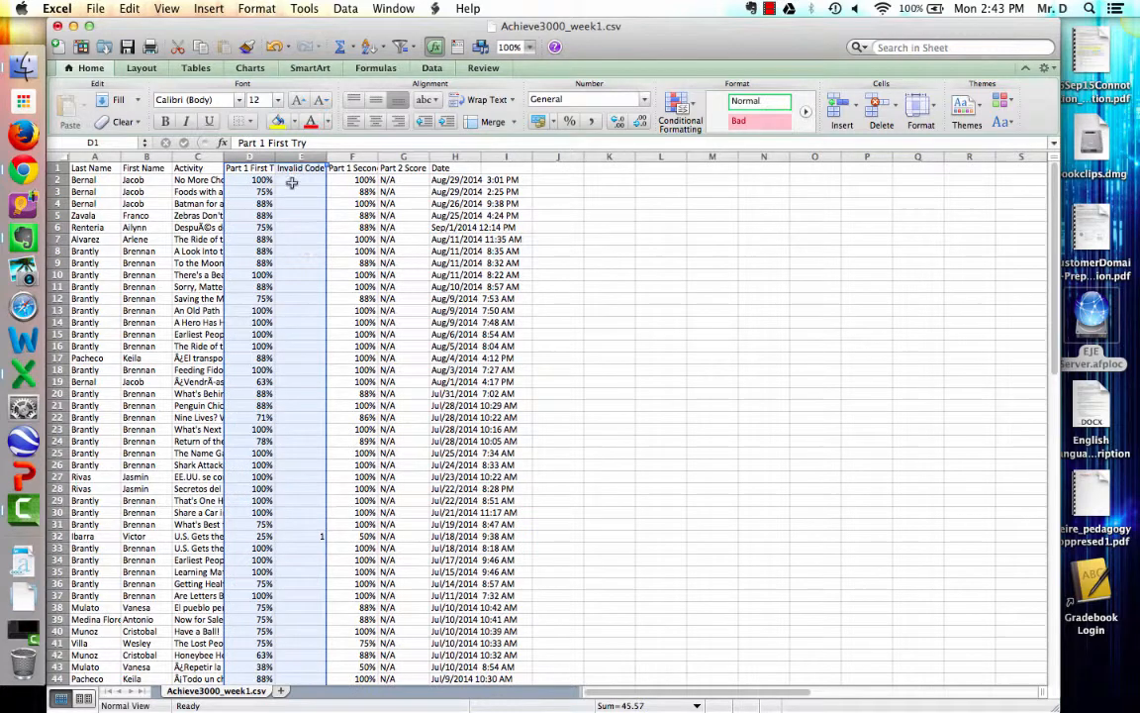
{"action": "left_click", "coordinate": [259, 169]}
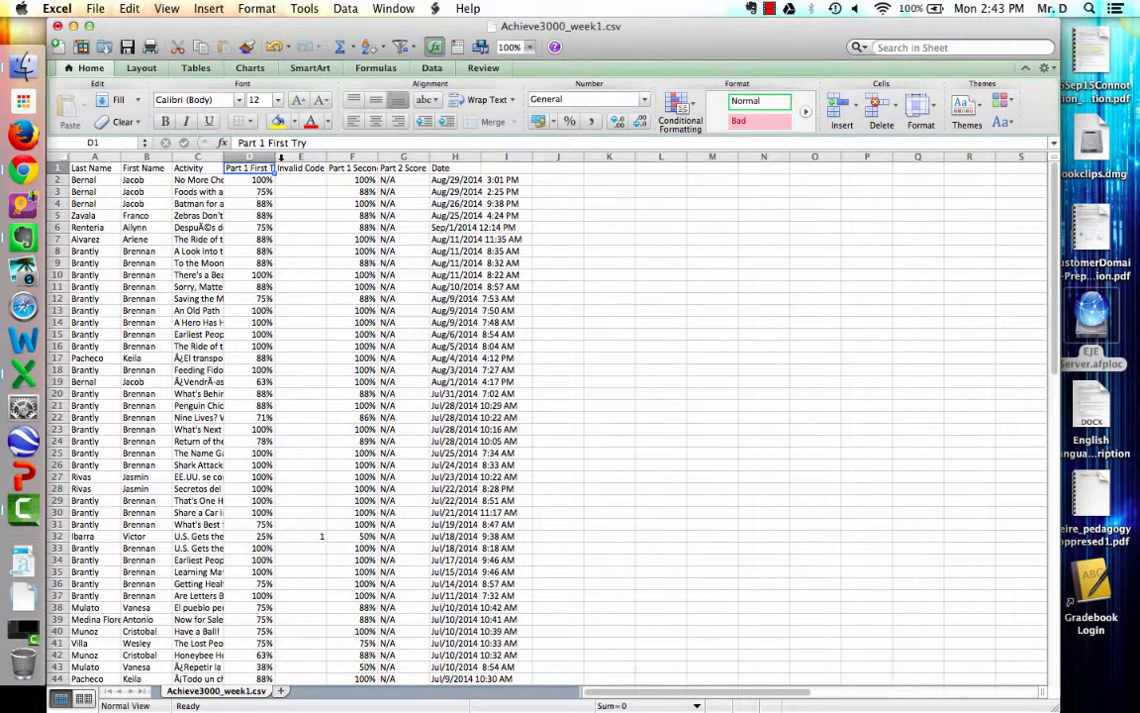
Delete the Invalid Code, Part 1 Second Try and Part 2 Score columns.
{"action": "left_click", "coordinate": [287, 157]}
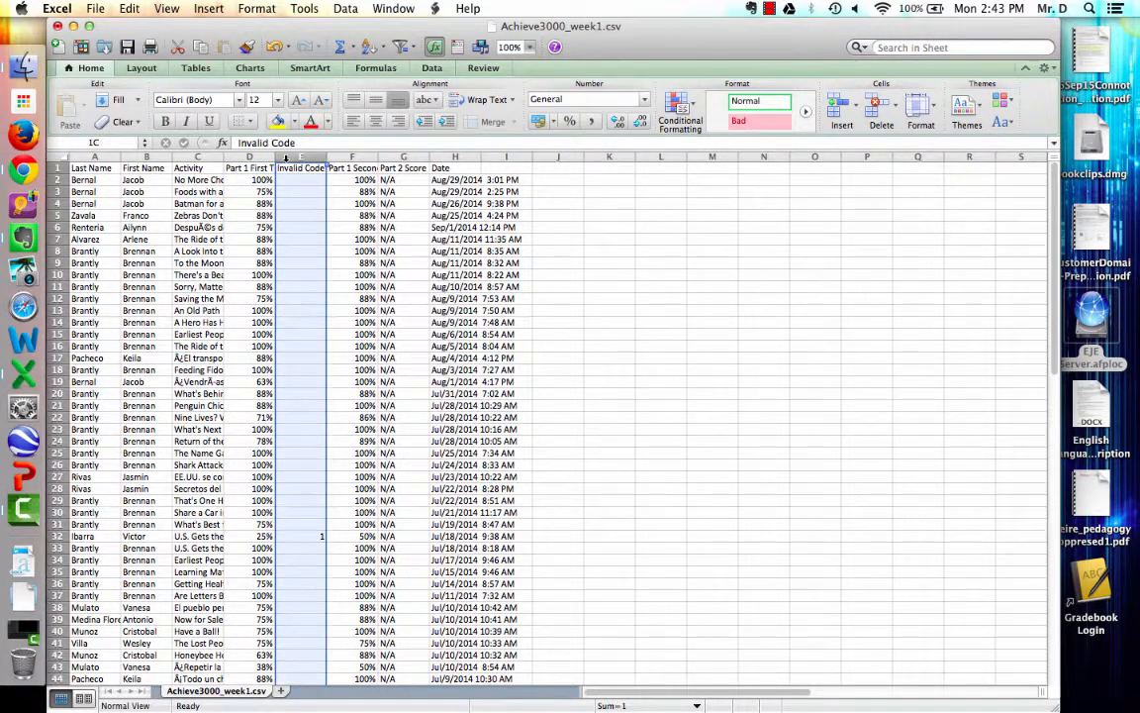
{"action": "left_click_drag", "start_coordinate": [287, 158], "coordinate": [404, 161]}
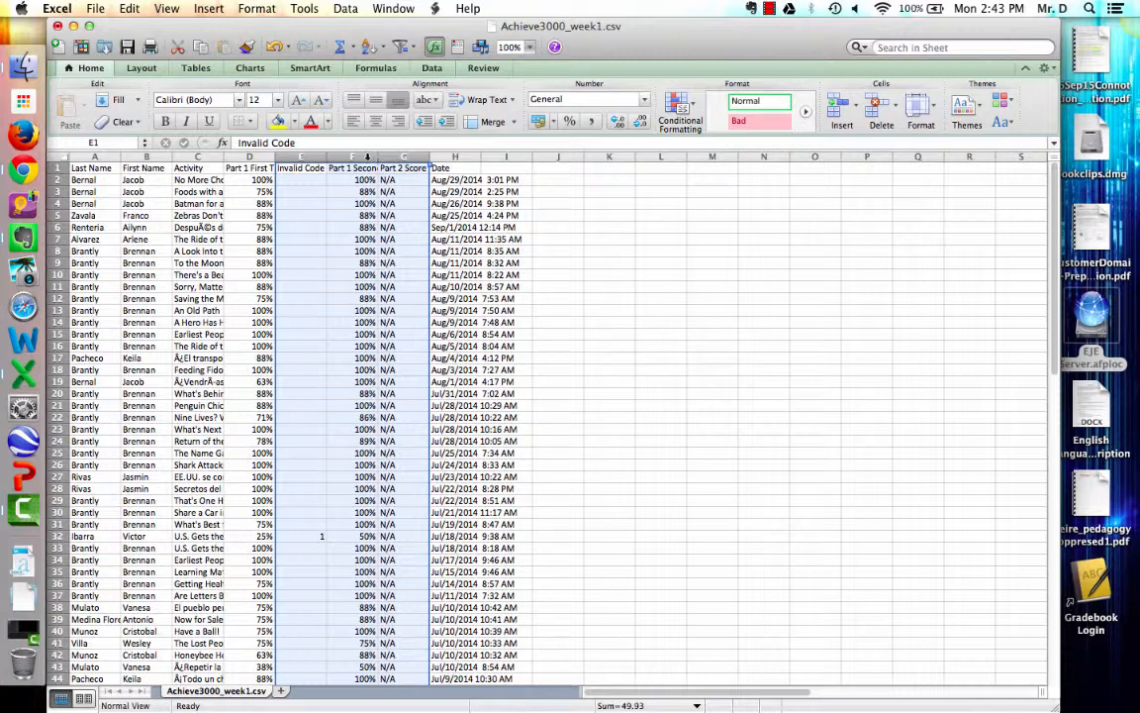
{"action": "right_click", "coordinate": [367, 157]}
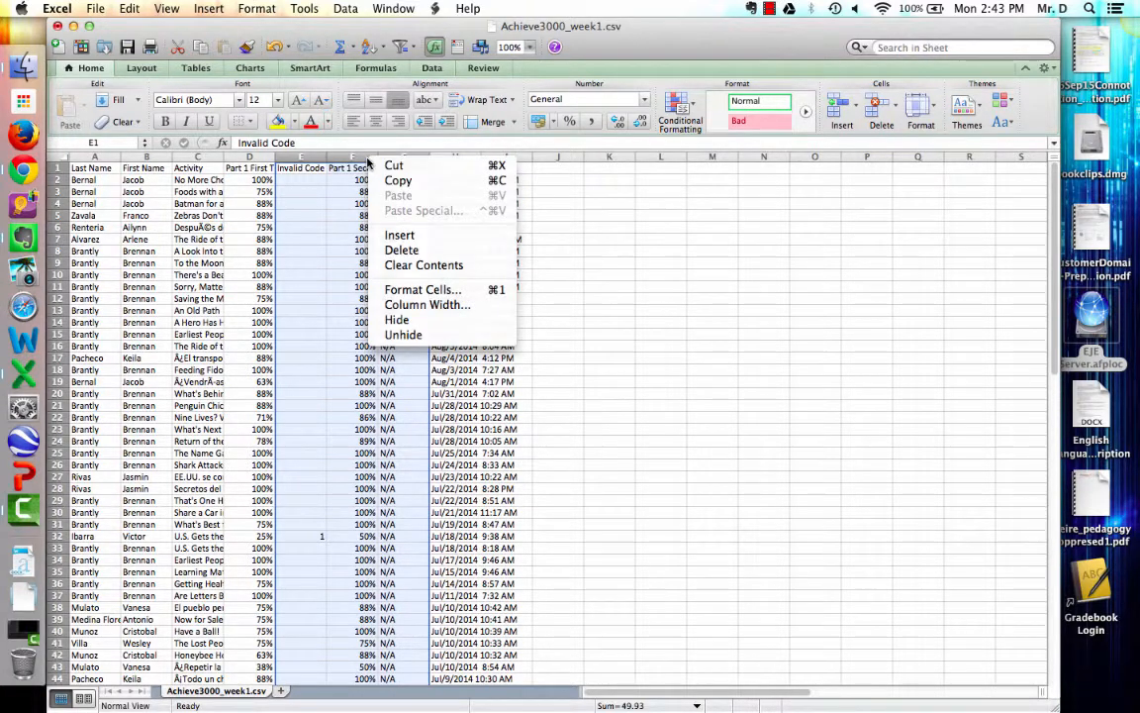
{"action": "left_click", "coordinate": [392, 248]}
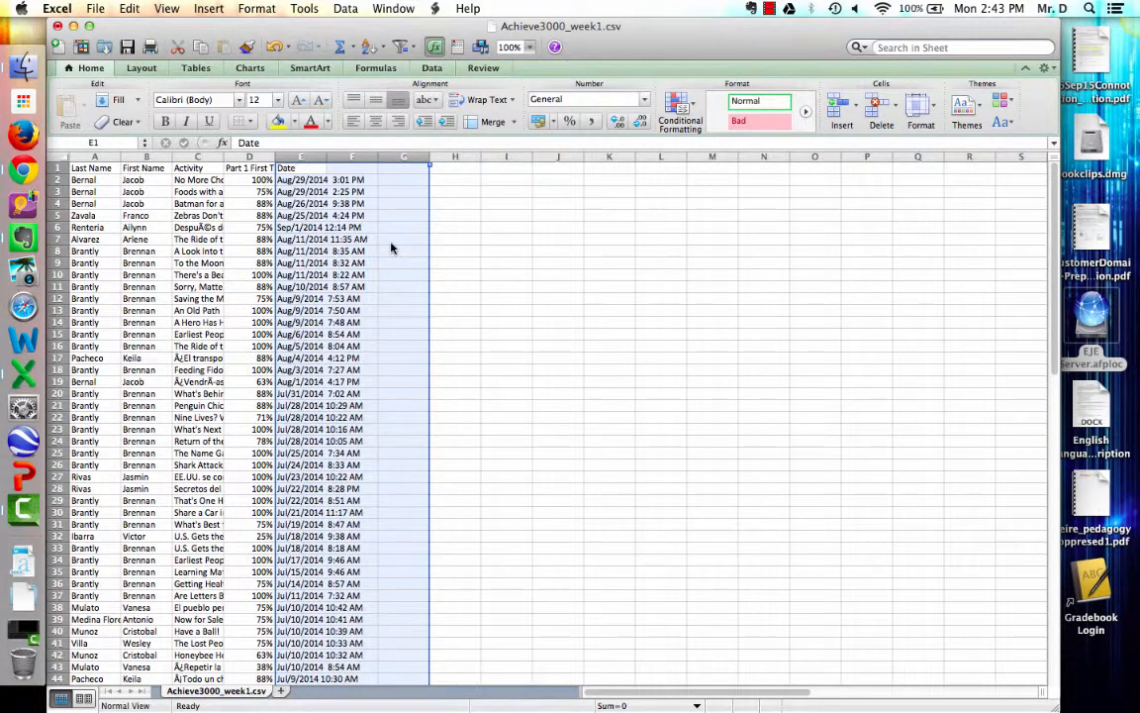
{"action": "left_click", "coordinate": [392, 242]}
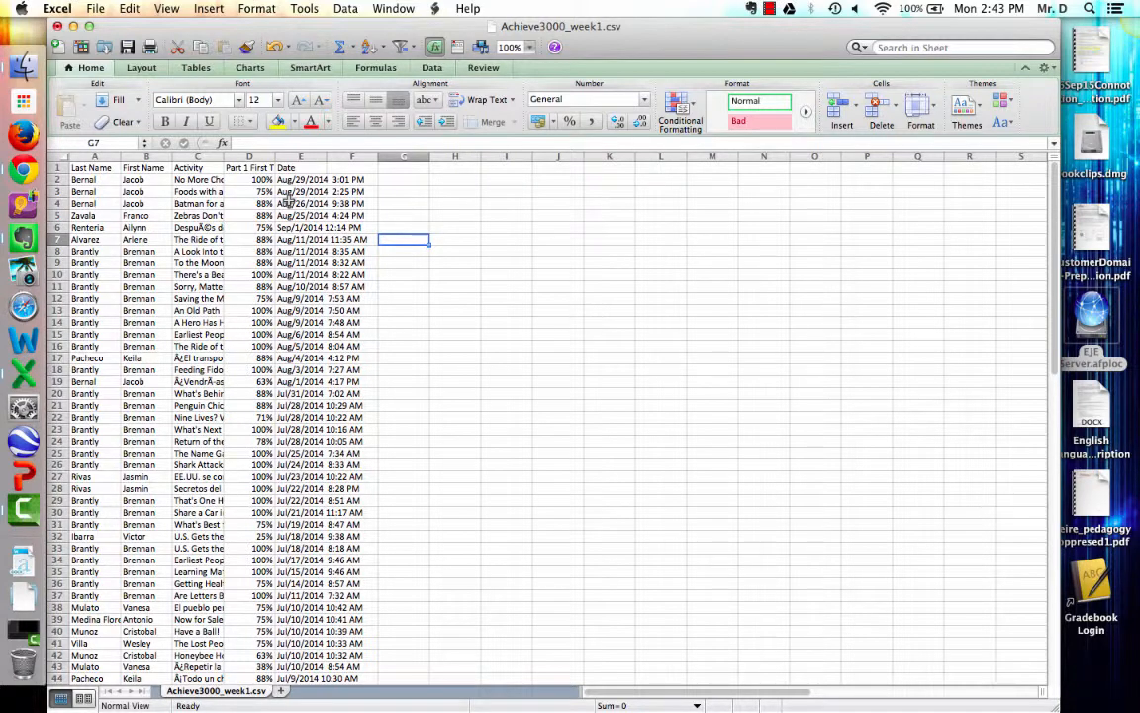
Sort the data by the Part 1 First Try column in ascending order, expanding the selection to include all columns.
{"action": "left_click", "coordinate": [253, 156]}
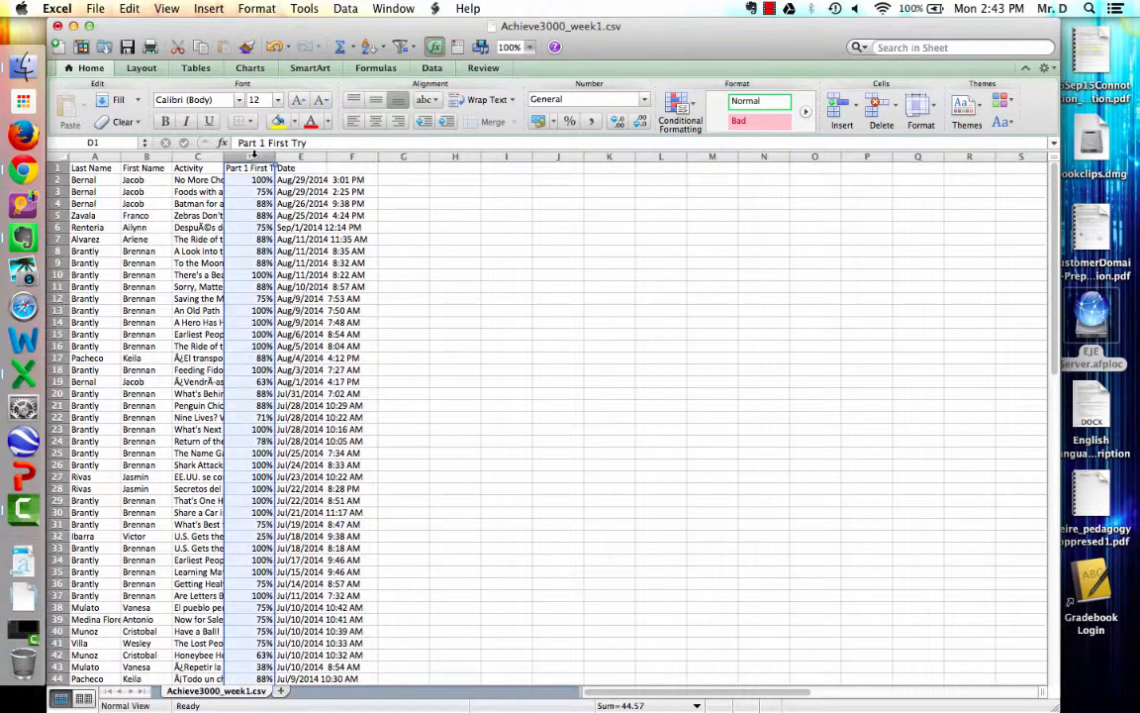
{"action": "left_click", "coordinate": [383, 50]}
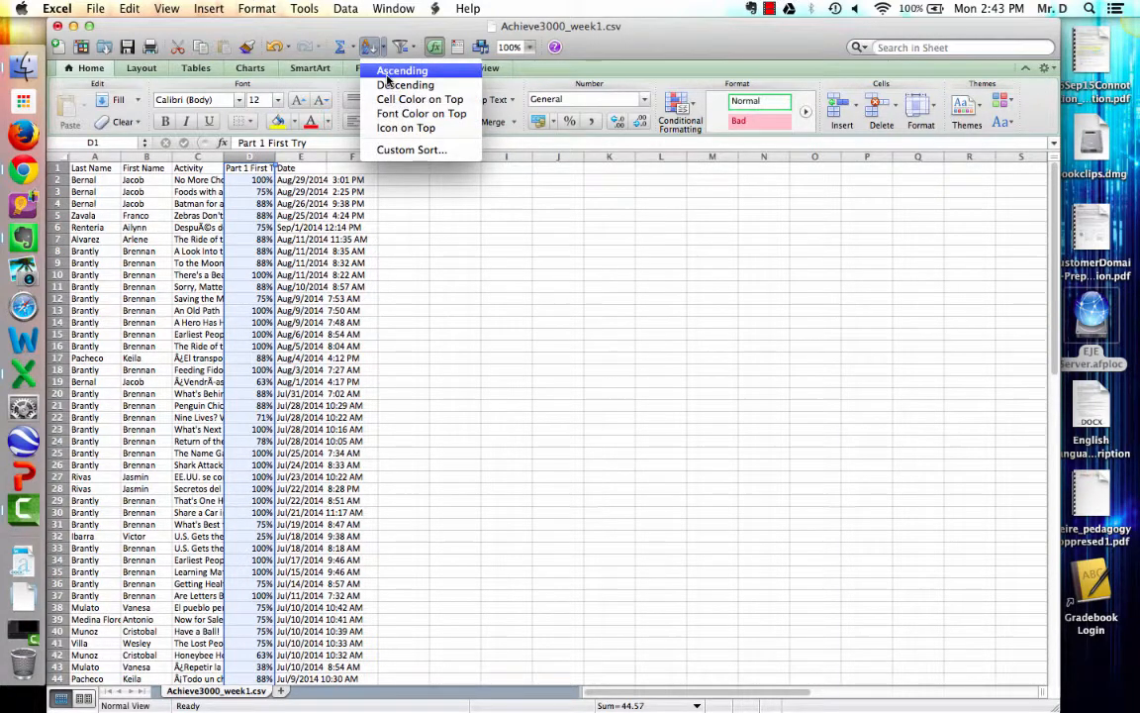
{"action": "left_click", "coordinate": [389, 73]}
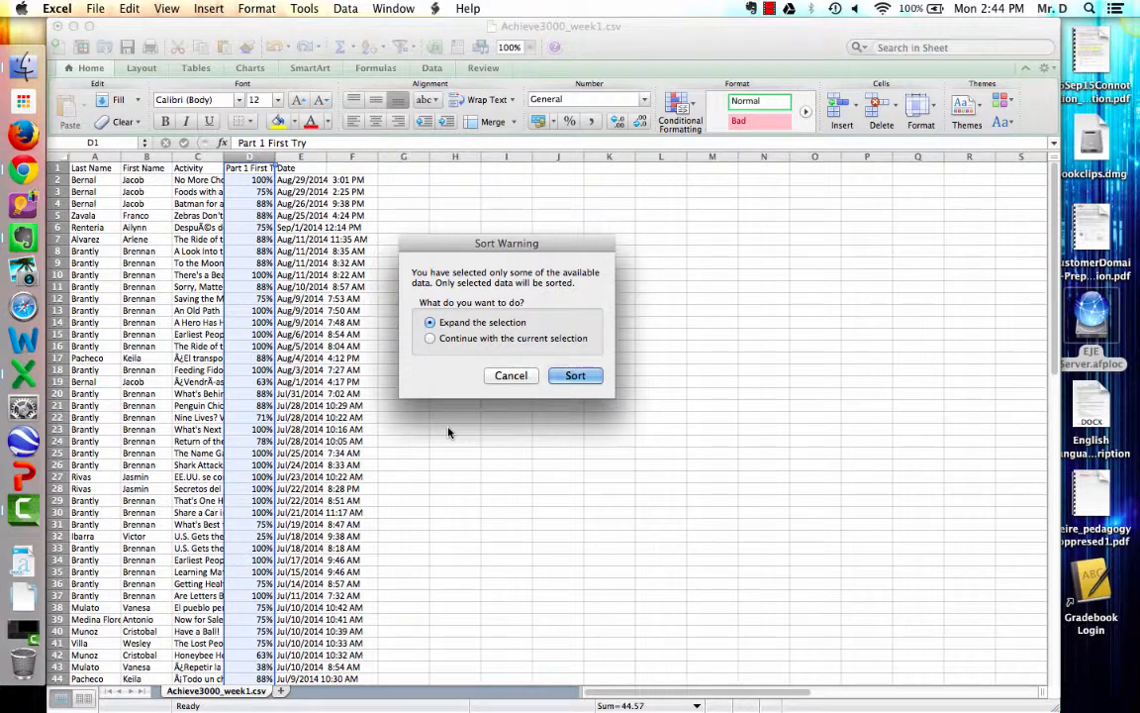
{"action": "left_click", "coordinate": [572, 376]}
{"action": "left_click", "coordinate": [295, 260]}
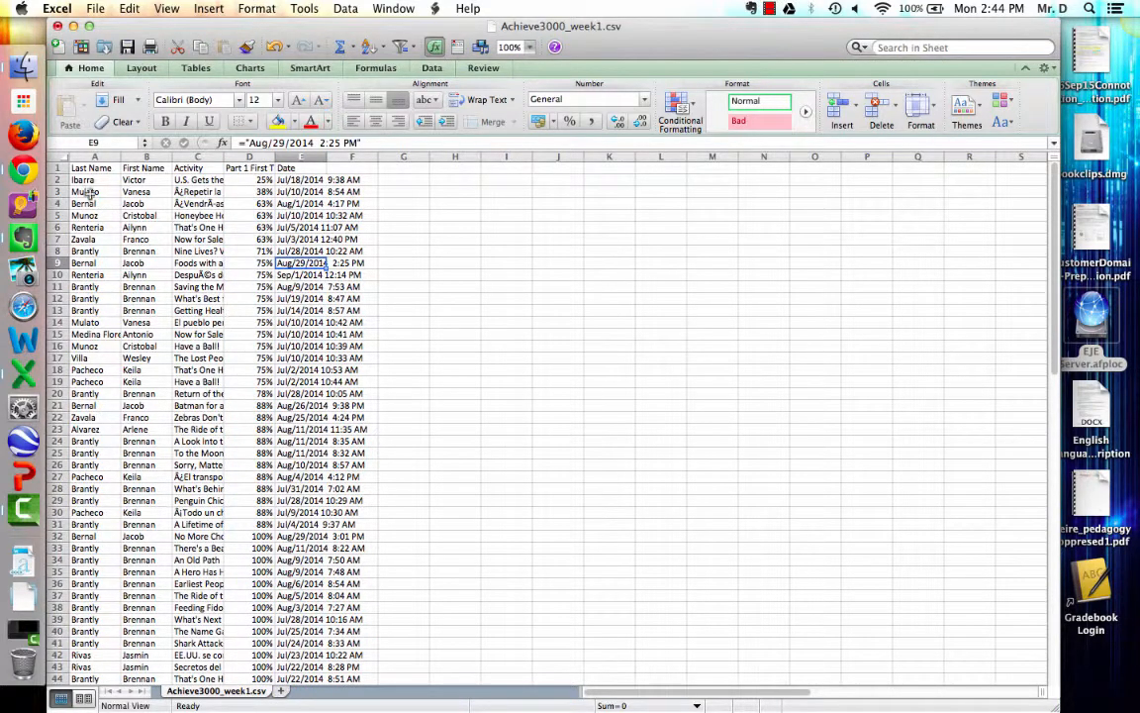
Delete rows 2 through 8, which hold the activities with first-try scores below 75%.
{"action": "left_click", "coordinate": [60, 180]}
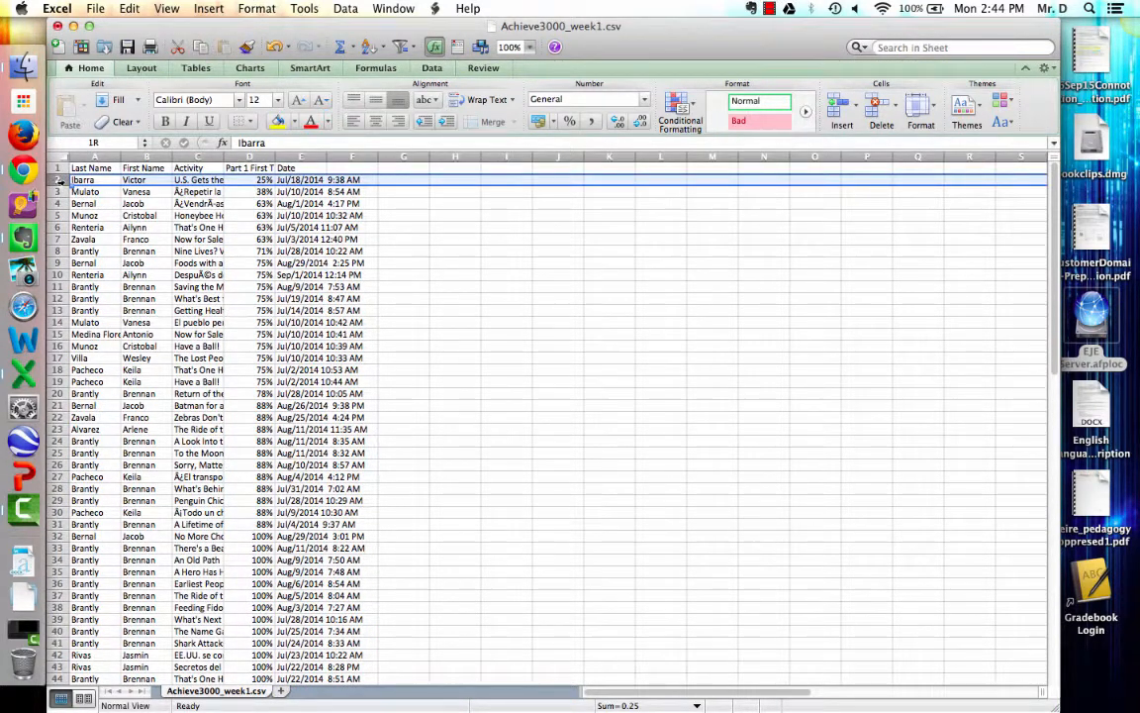
{"action": "left_click_drag", "start_coordinate": [60, 180], "coordinate": [60, 252]}
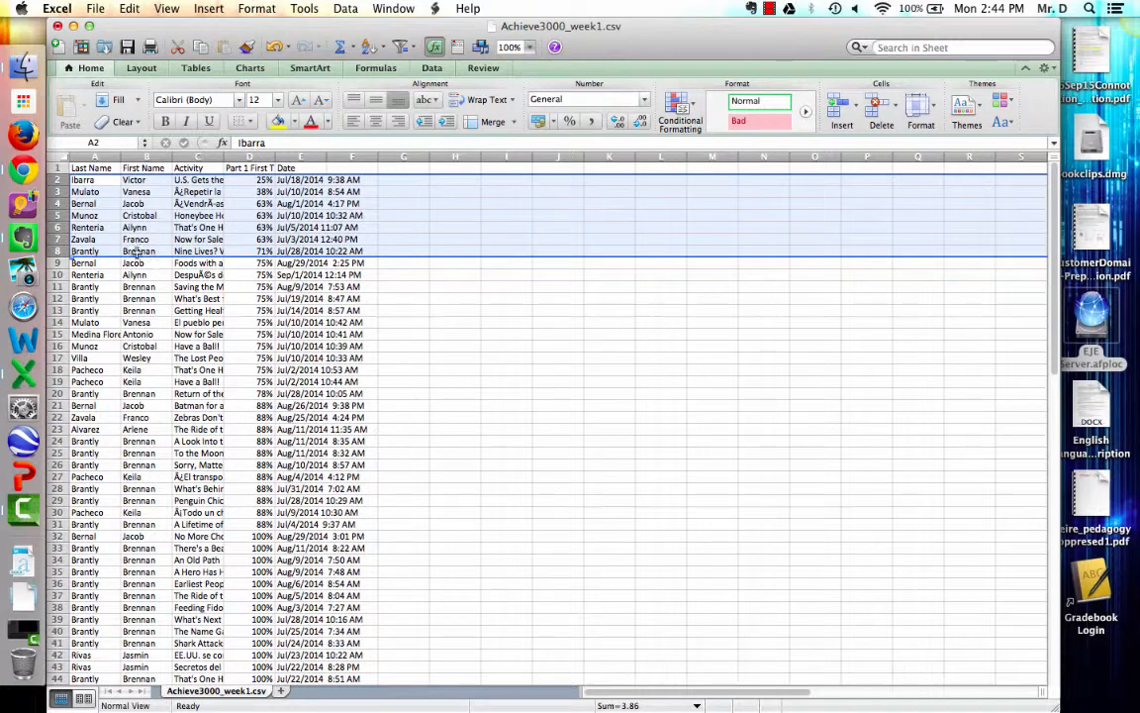
{"action": "right_click", "coordinate": [58, 215]}
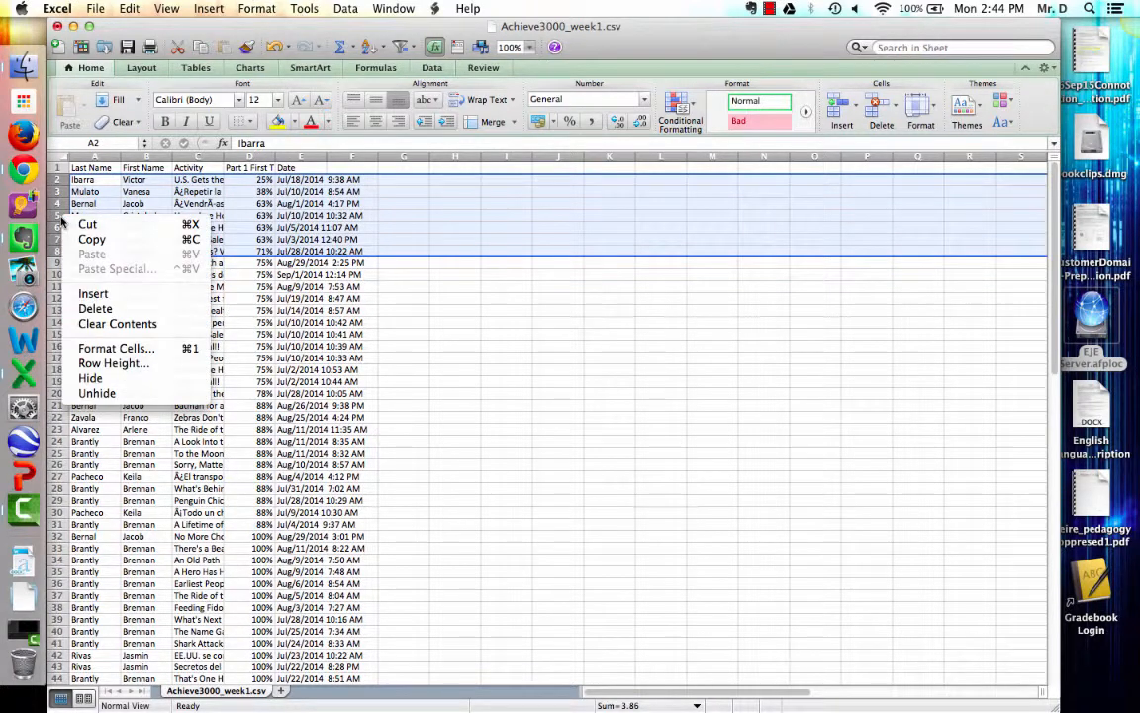
{"action": "left_click", "coordinate": [75, 309]}
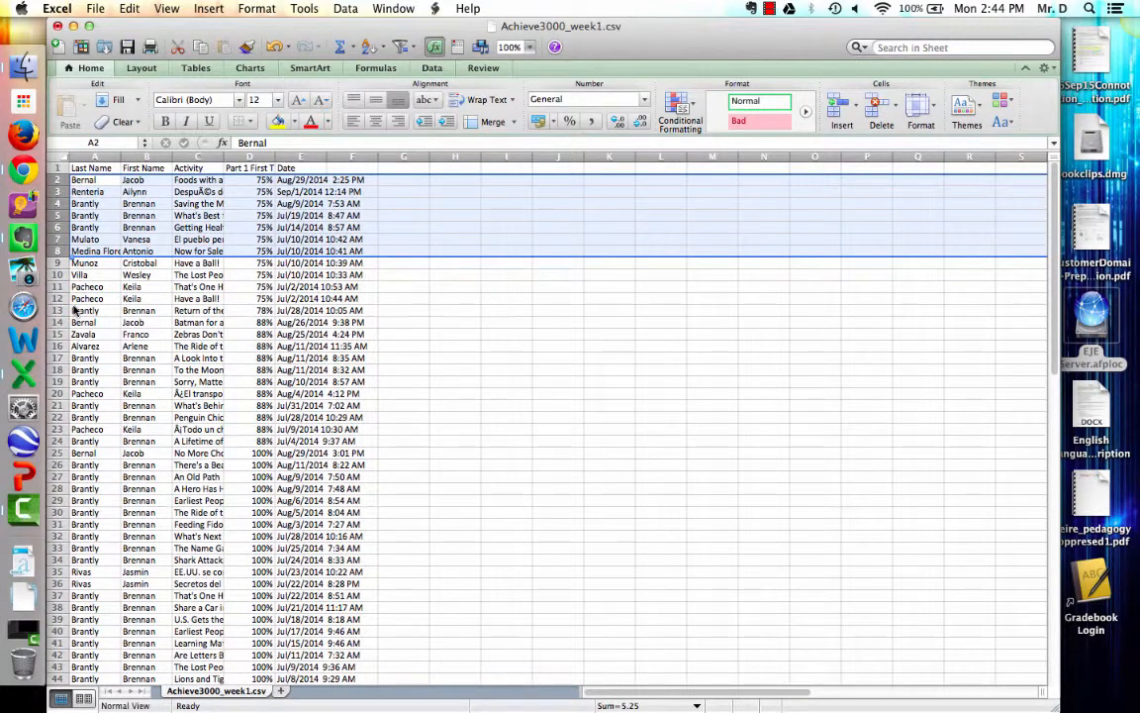
{"action": "left_click", "coordinate": [249, 345]}
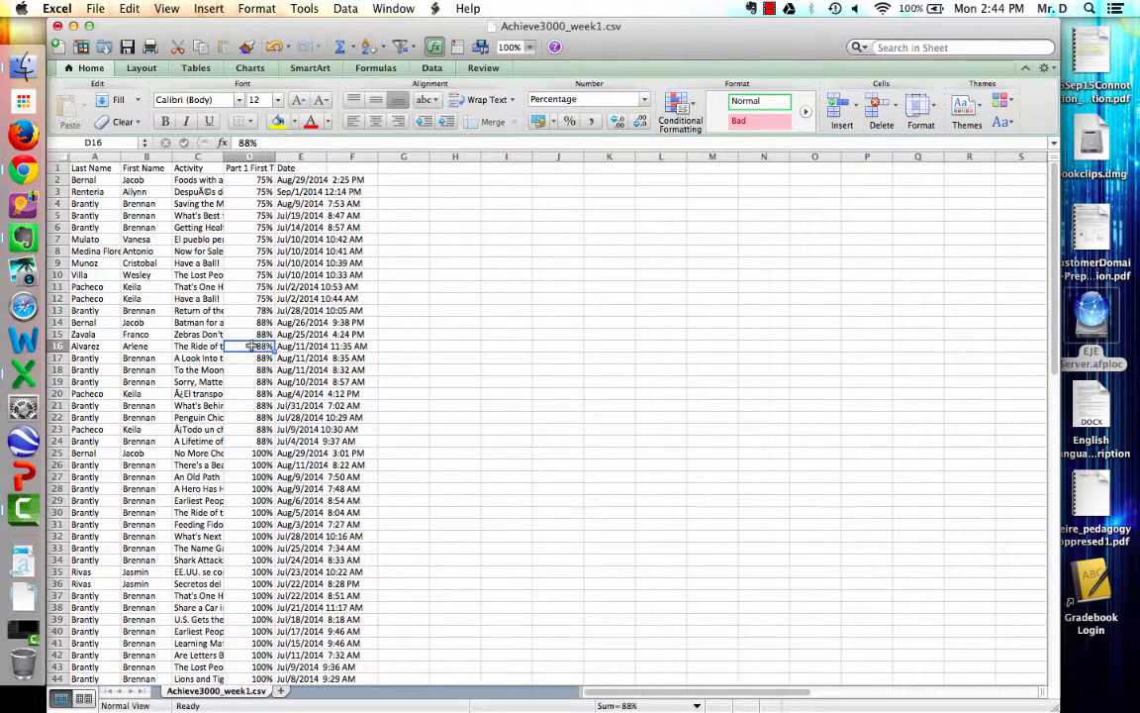
{"action": "scroll", "coordinate": [249, 345], "scroll_direction": "down", "scroll_amount": 5}
{"action": "scroll", "coordinate": [247, 338], "scroll_direction": "up", "scroll_amount": 5}
Sort the remaining activities by the Last Name column in ascending order, expanding the selection to include all columns.
{"action": "left_click", "coordinate": [95, 156]}
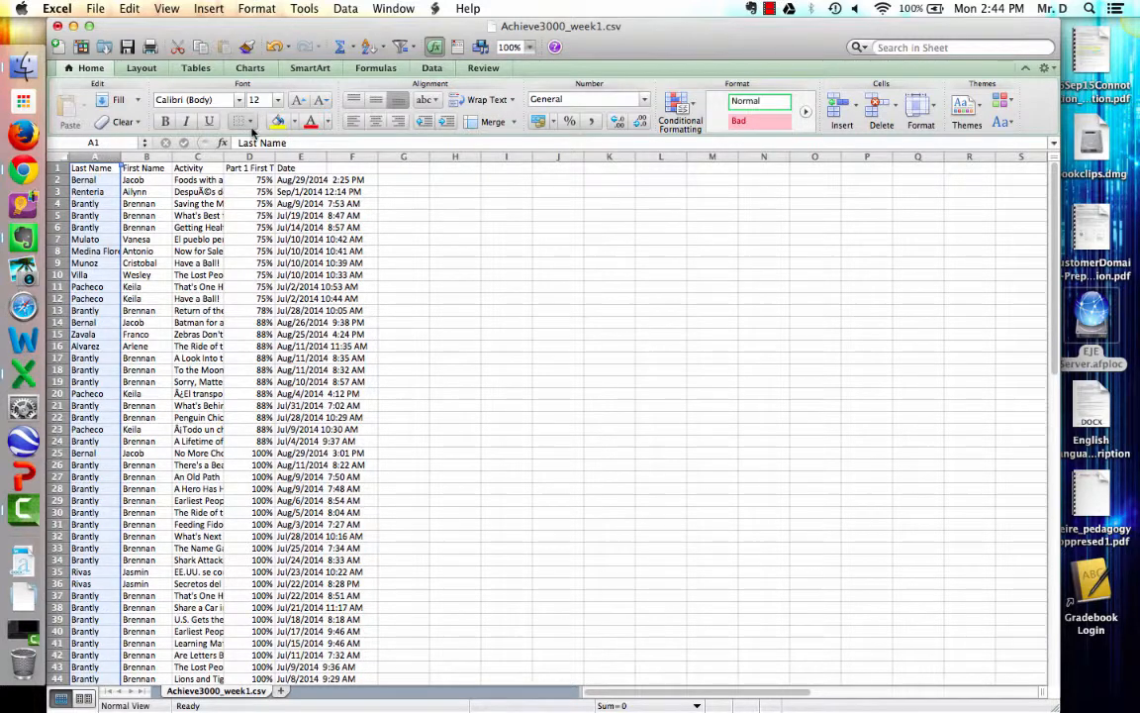
{"action": "left_click", "coordinate": [379, 47]}
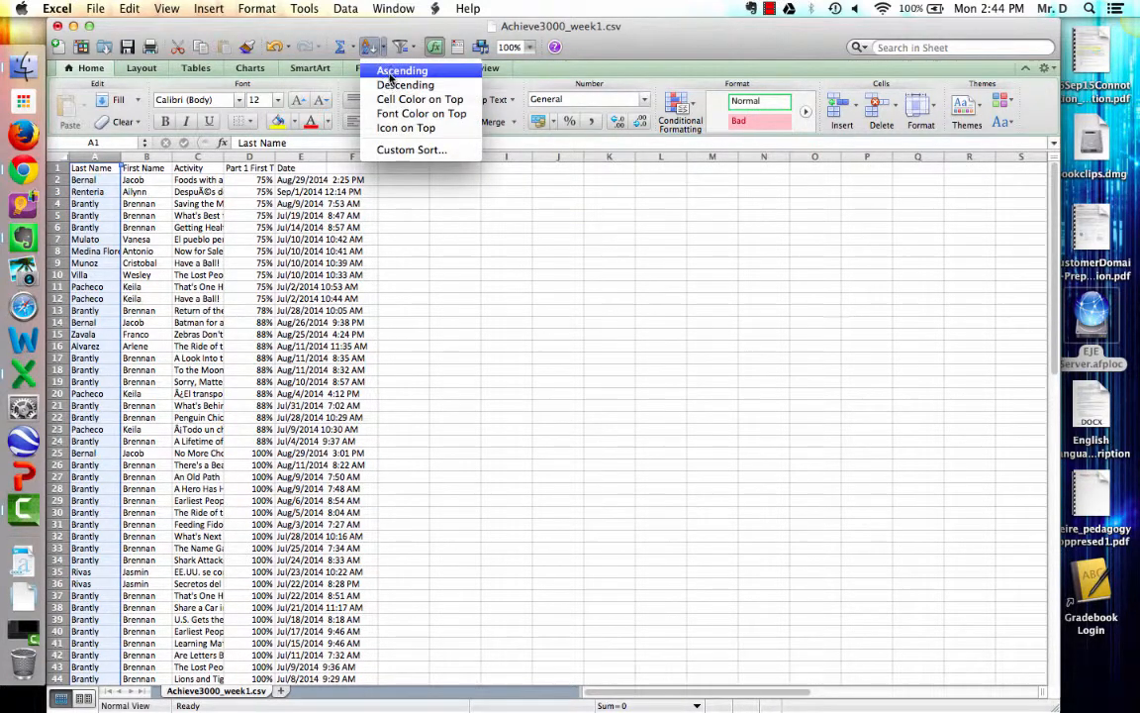
{"action": "left_click", "coordinate": [391, 73]}
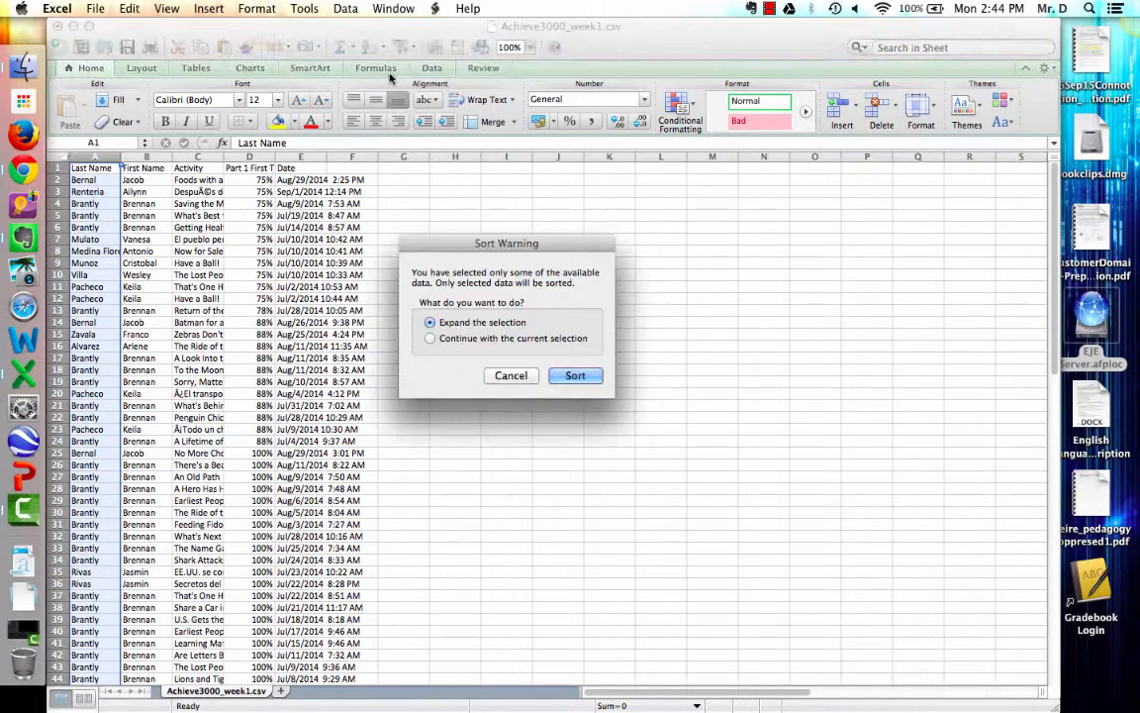
{"action": "left_click", "coordinate": [576, 375]}
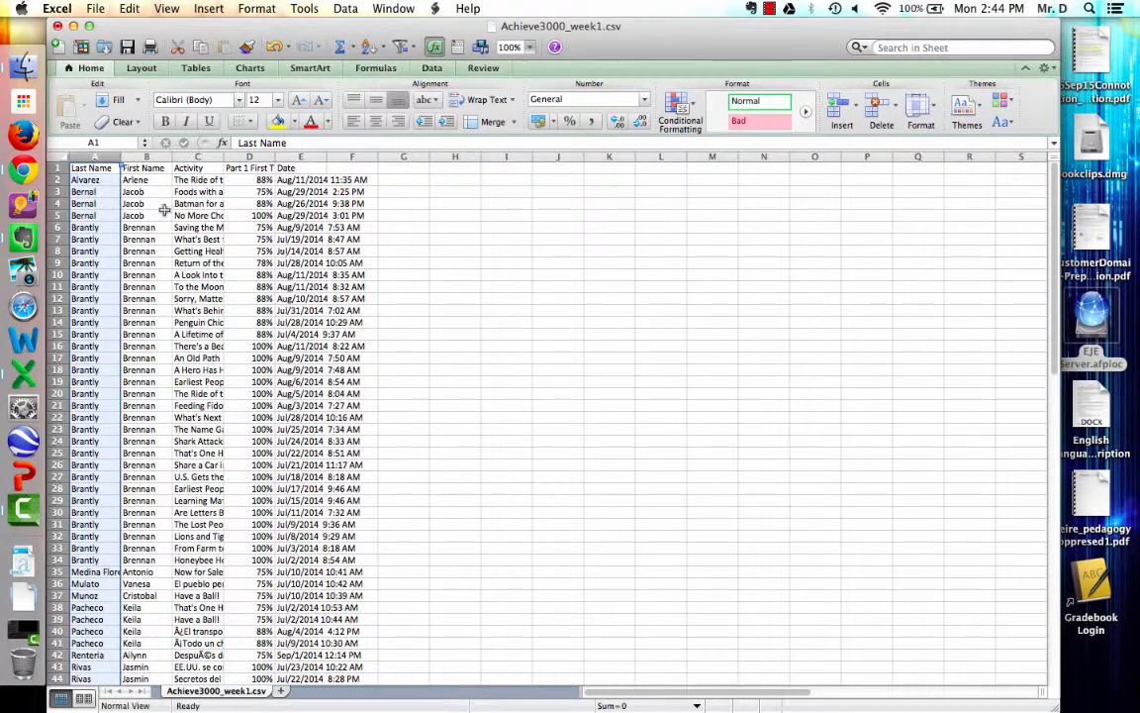
{"action": "left_click", "coordinate": [111, 191]}
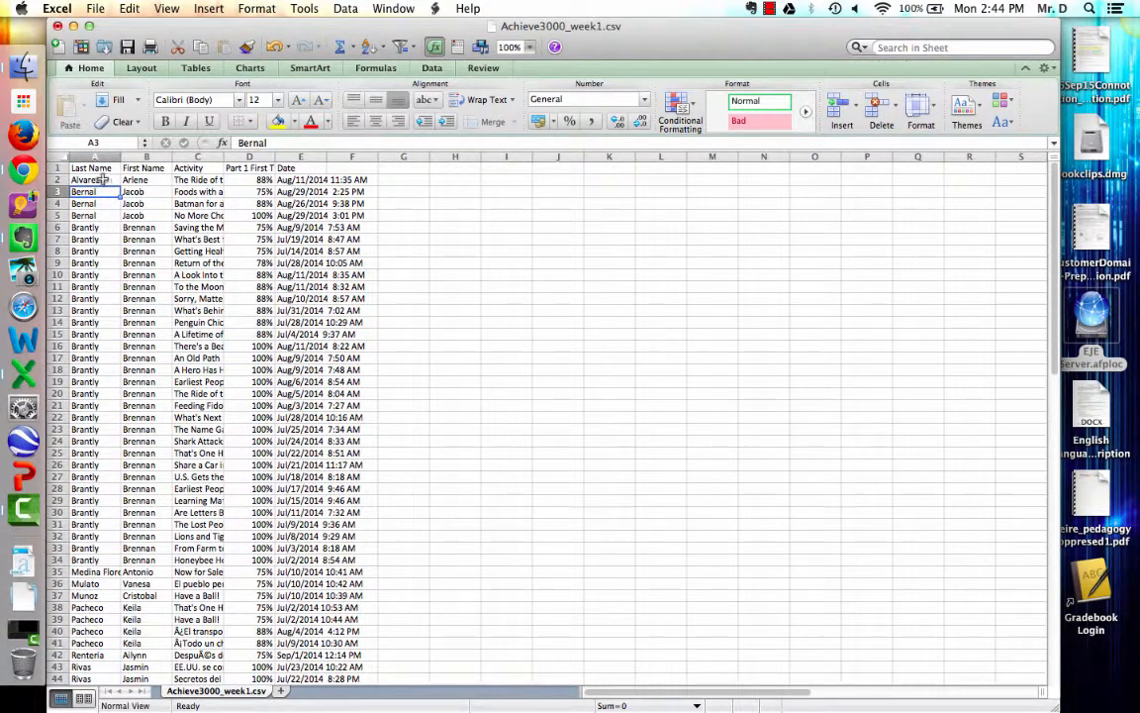
Widen the Last Name, First Name and Activity columns so their entries are readable, and look through the list.
{"action": "left_click", "coordinate": [103, 180]}
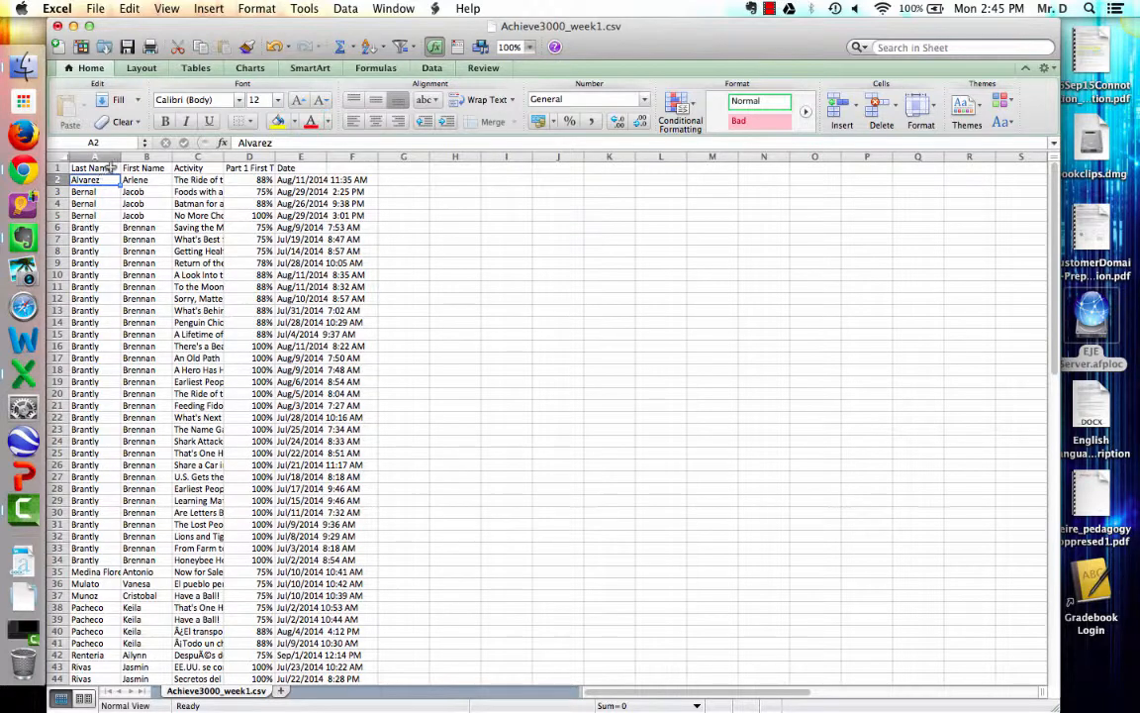
{"action": "left_click_drag", "start_coordinate": [120, 161], "coordinate": [388, 161]}
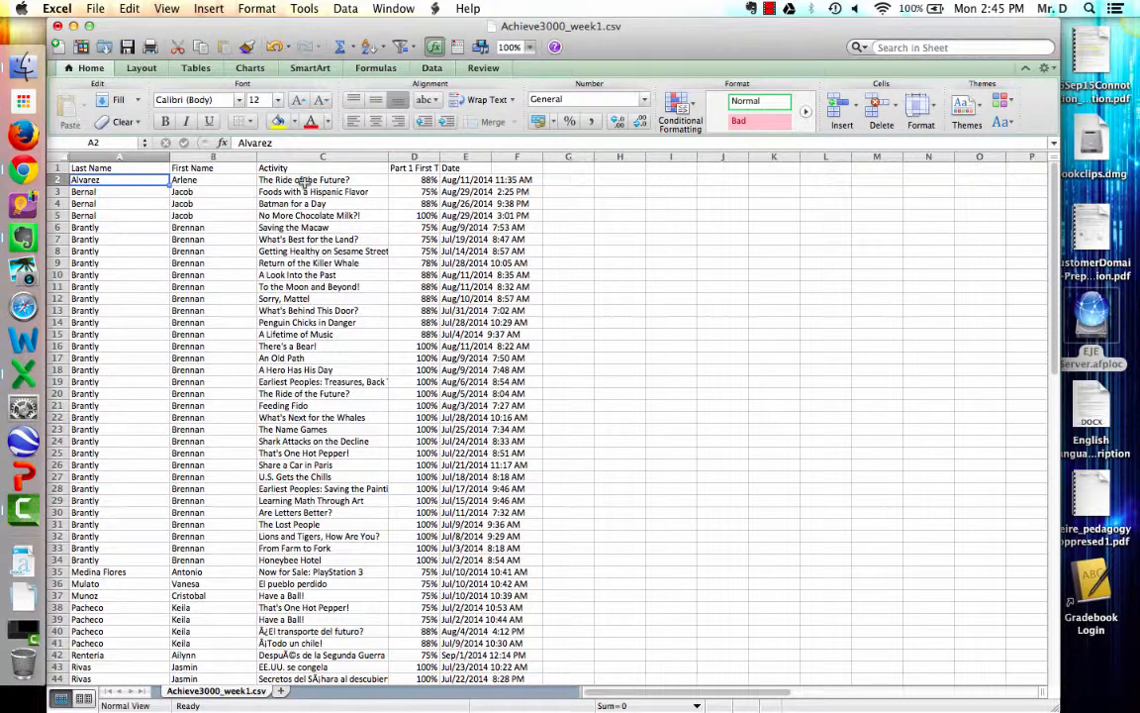
{"action": "left_click", "coordinate": [425, 179]}
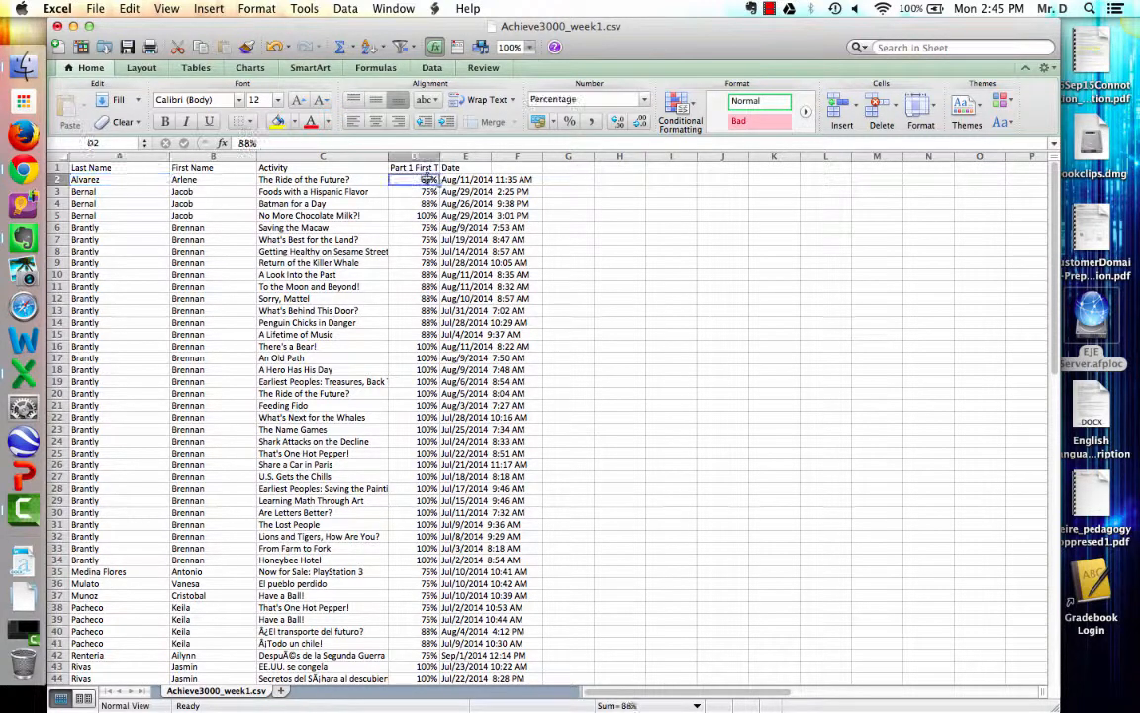
{"action": "scroll", "coordinate": [425, 213], "scroll_direction": "down", "scroll_amount": 5}
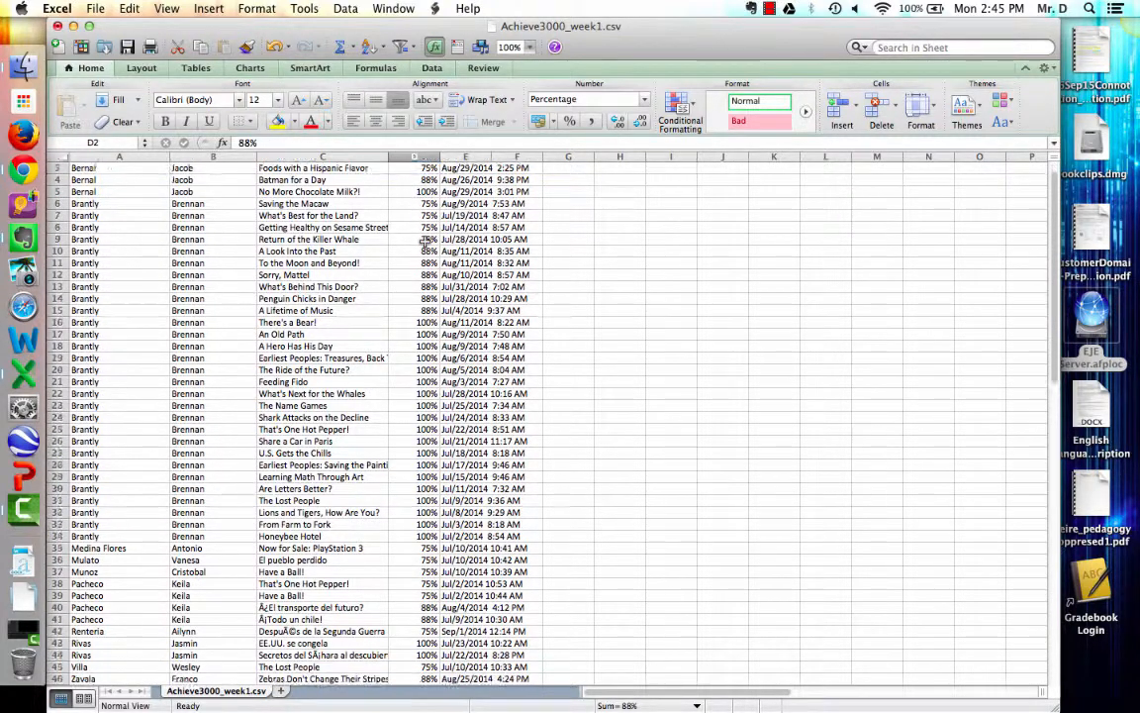
{"action": "scroll", "coordinate": [426, 240], "scroll_direction": "down", "scroll_amount": 2}
{"action": "scroll", "coordinate": [426, 240], "scroll_direction": "up", "scroll_amount": 6}
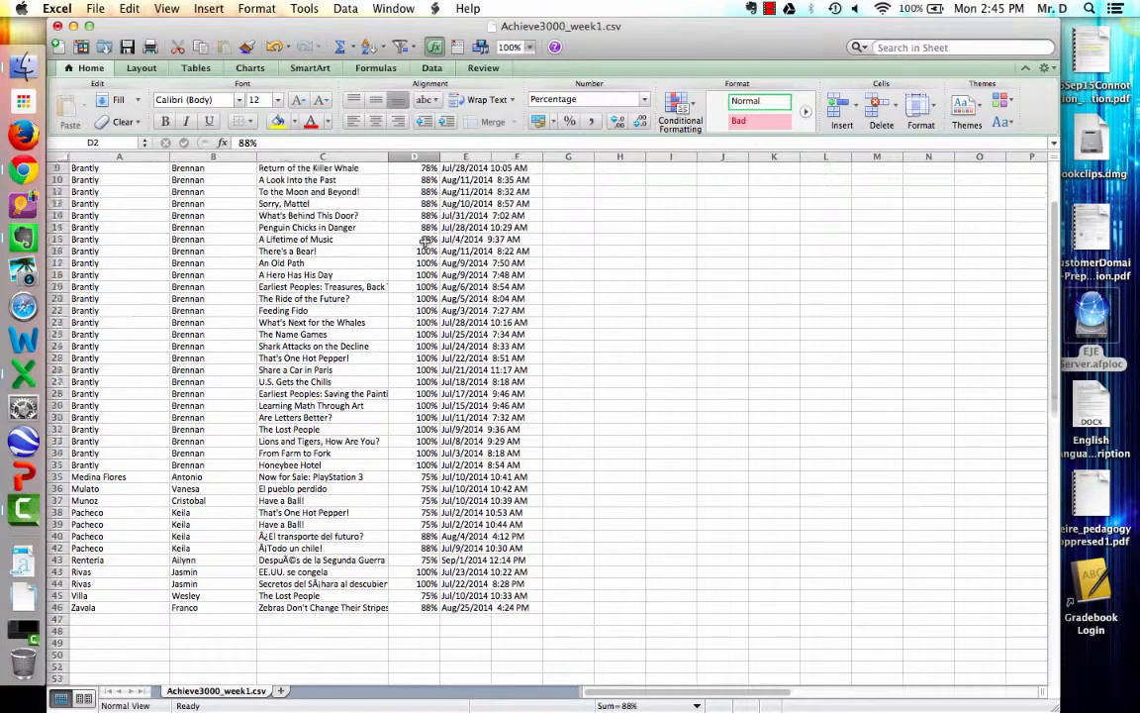